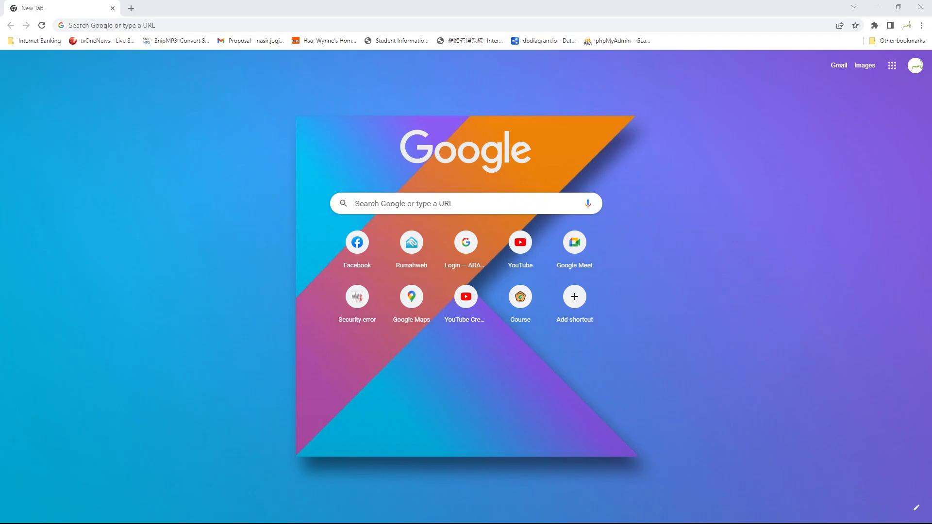
# Go to ngaji.abatajogja.com in Chrome by accepting the address bar autocompletion for 'ngaji.'
pyautogui.click(200, 25)
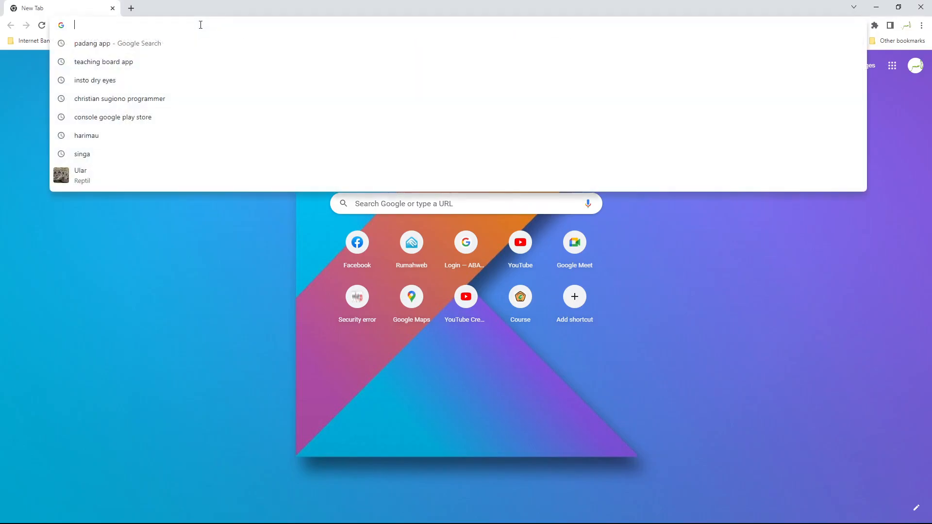
pyautogui.write('ngaji')
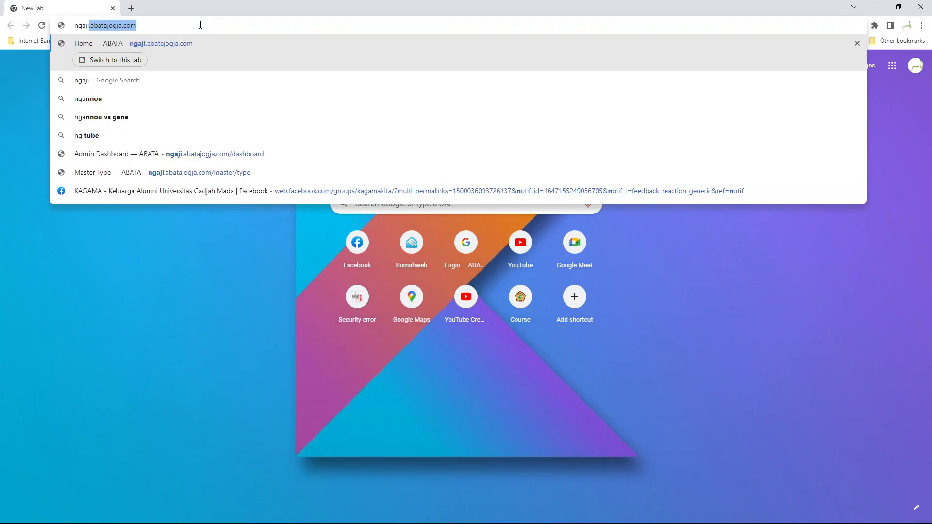
pyautogui.write('.')
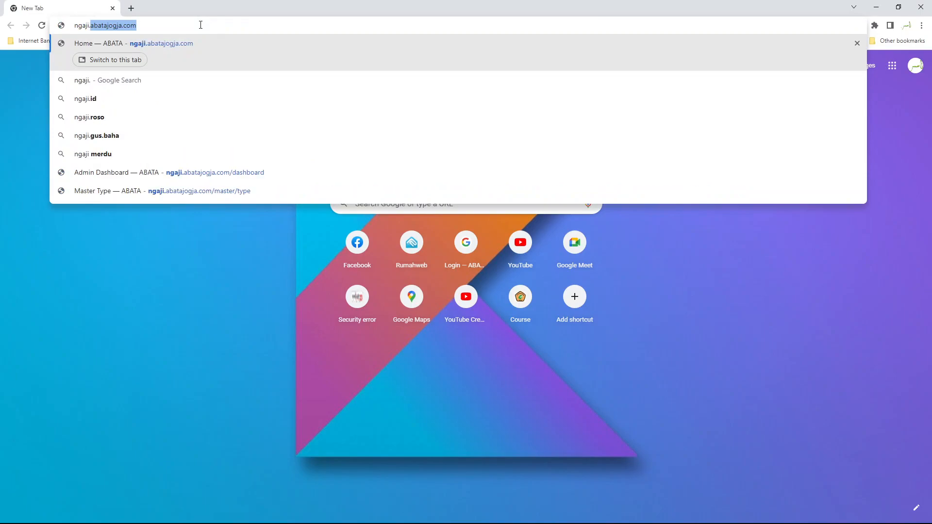
pyautogui.press('Right')
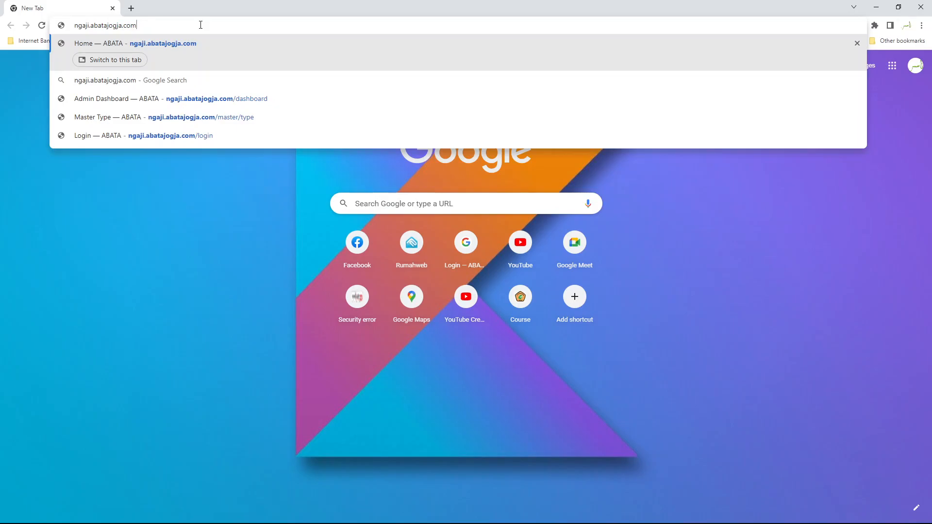
pyautogui.press('Return')
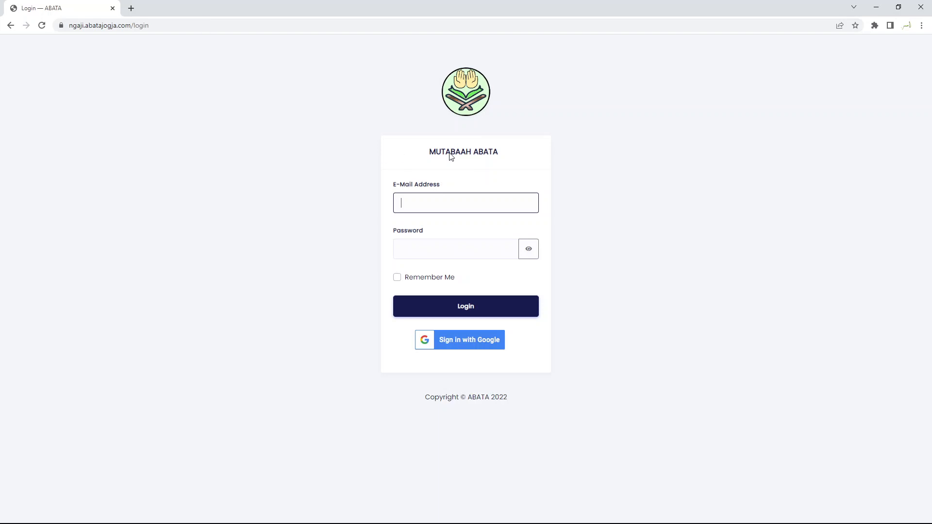
# Log in as admin with the saved autofill e-mail and the account password
pyautogui.click(470, 199)
pyautogui.click(584, 189)
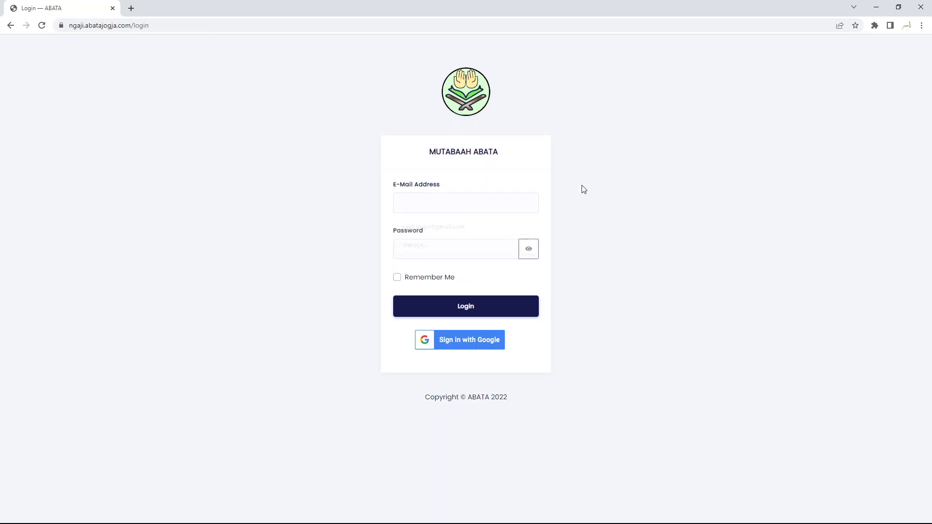
pyautogui.click(472, 254)
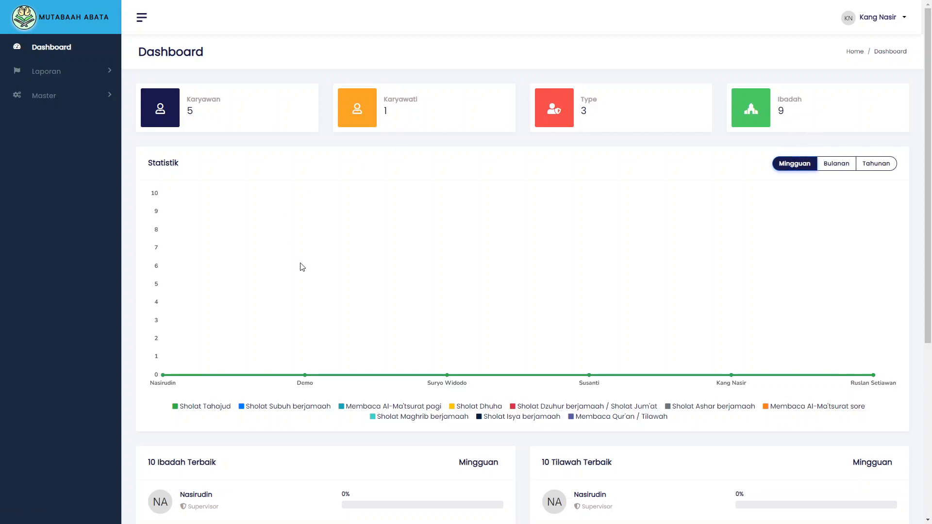
# Switch the Dashboard Statistik period to Bulanan, then to Tahunan
pyautogui.scroll(-2, 301, 266)
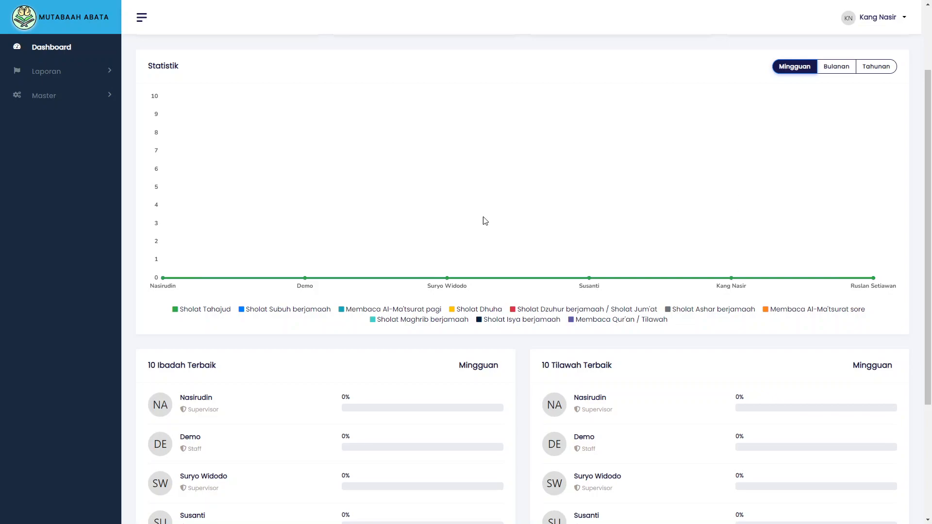
pyautogui.scroll(2, 600, 280)
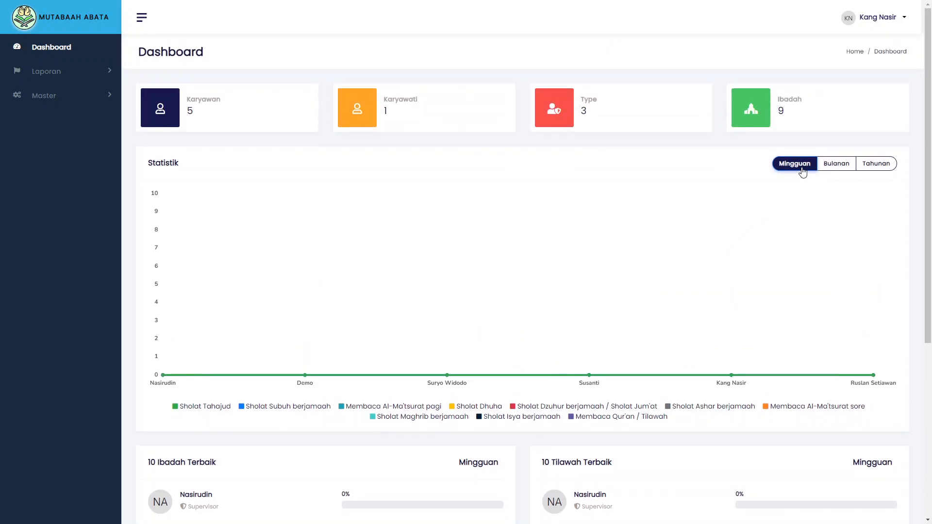
pyautogui.click(845, 170)
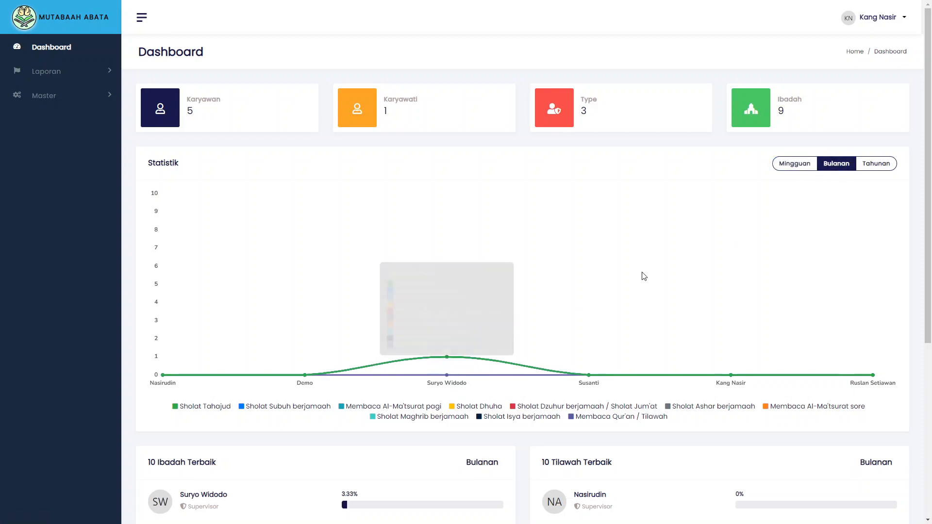
pyautogui.click(880, 167)
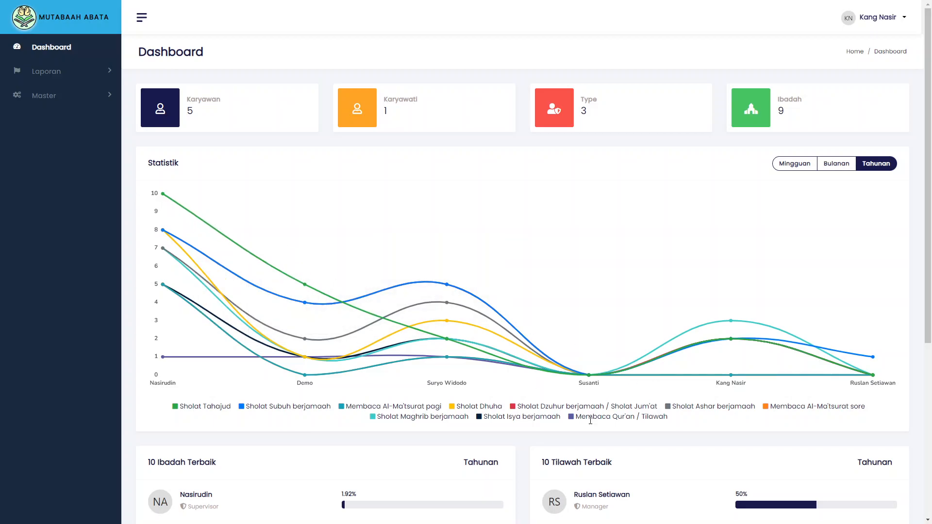
pyautogui.scroll(-5, 277, 293)
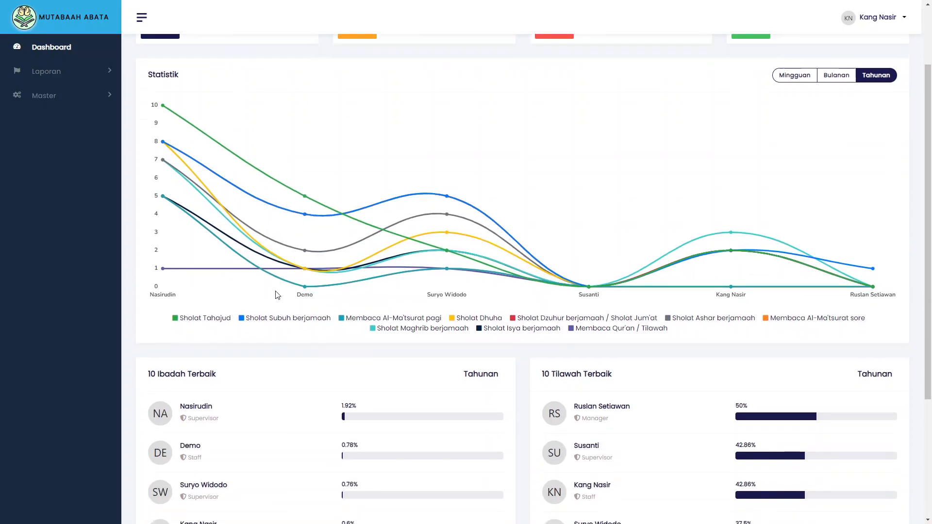
pyautogui.scroll(-1, 277, 294)
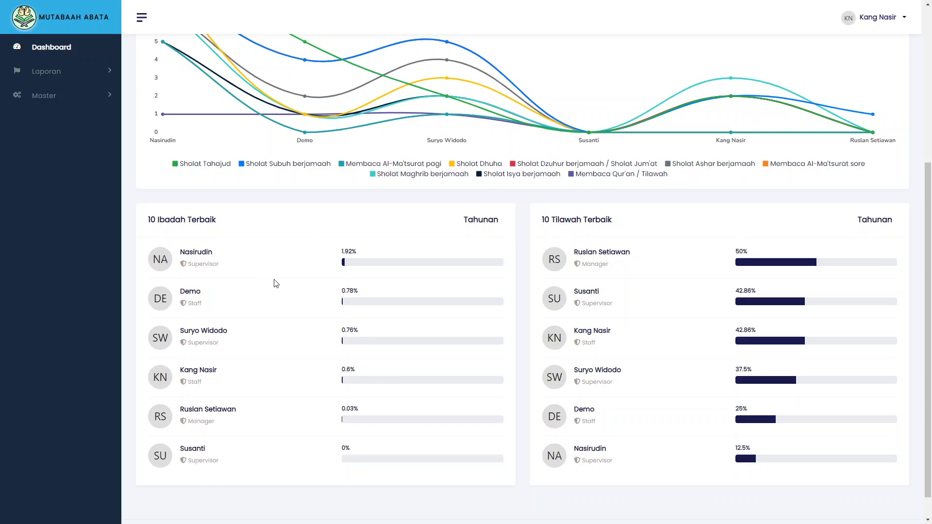
pyautogui.scroll(-1, 298, 357)
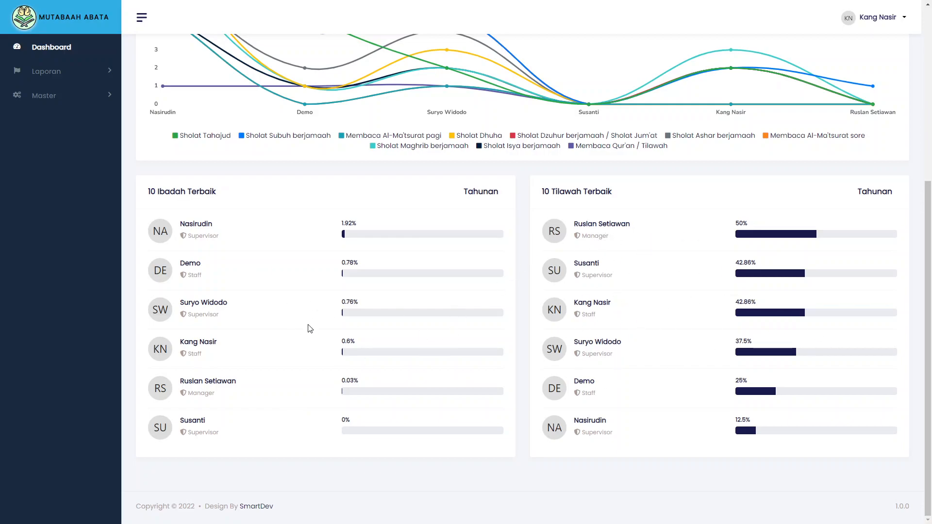
pyautogui.scroll(5, 309, 329)
pyautogui.scroll(-5, 312, 314)
pyautogui.scroll(5, 312, 313)
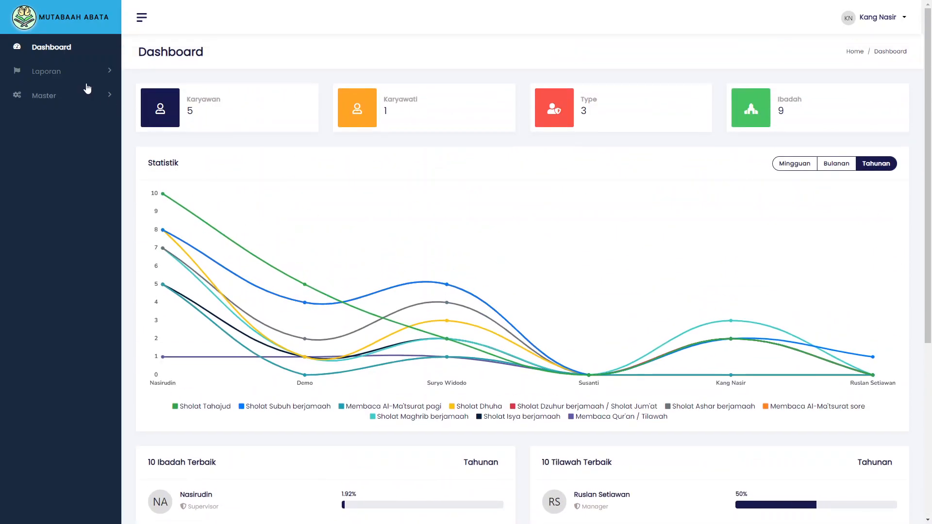
# Open the Laporan Ibadah report and query it for the last 30 days
pyautogui.click(74, 75)
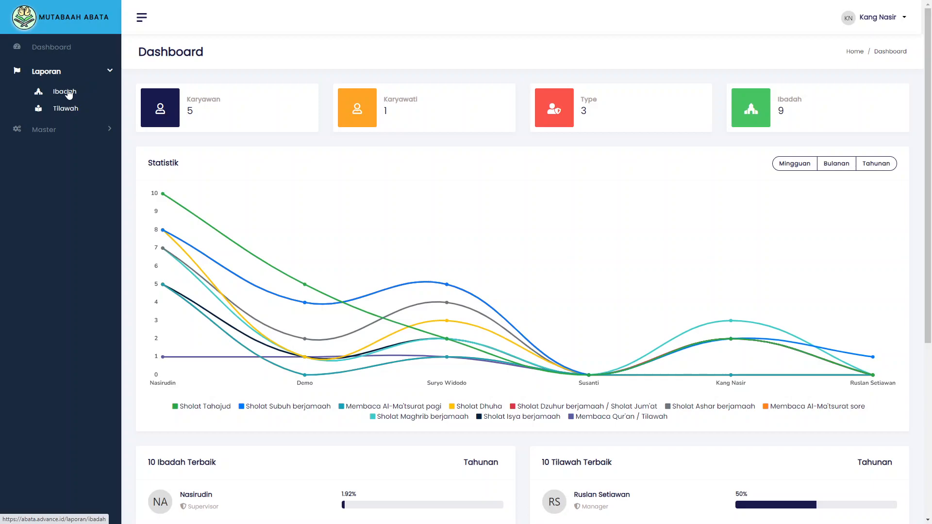
pyautogui.click(69, 93)
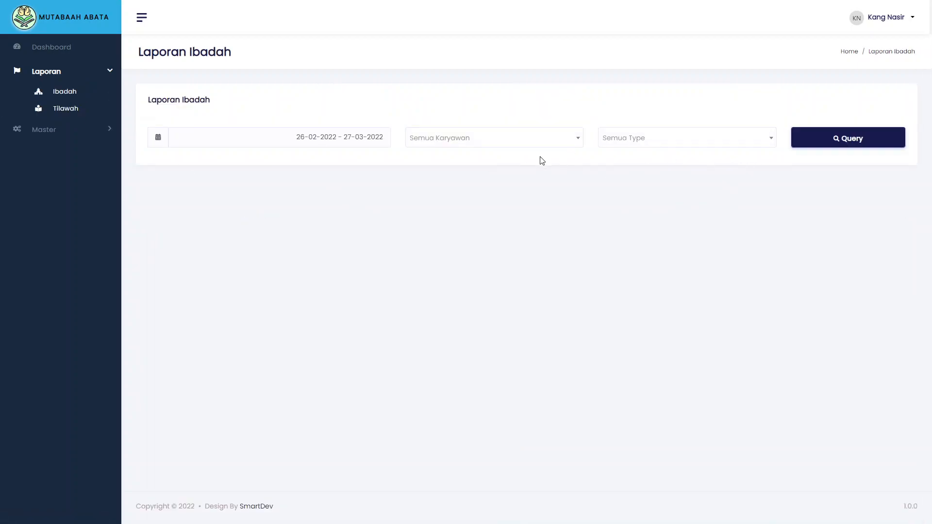
pyautogui.click(360, 139)
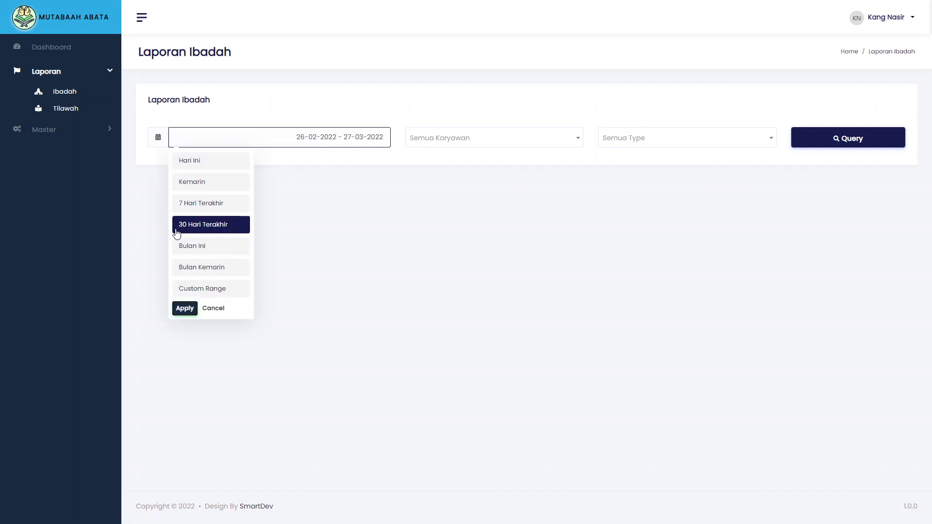
pyautogui.click(873, 143)
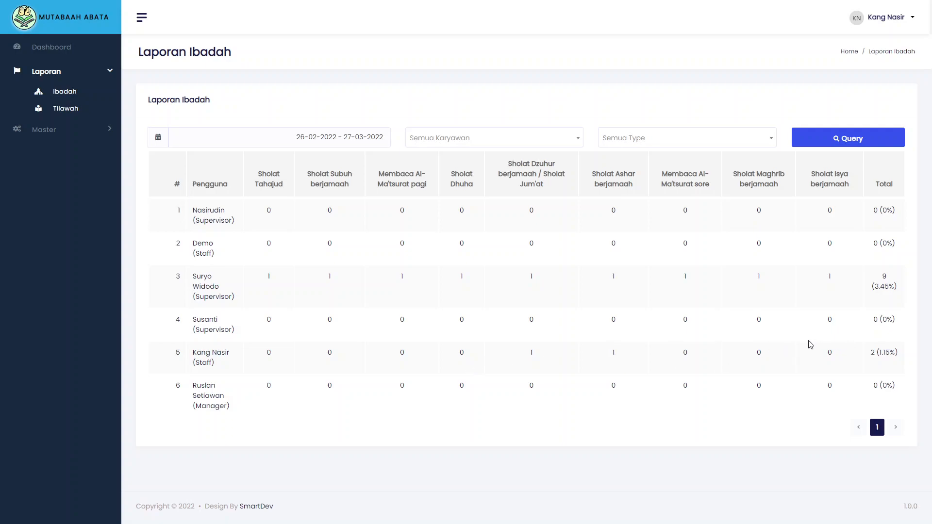
# Re-query the report for the last 7 days, then set the range to today only
pyautogui.click(340, 130)
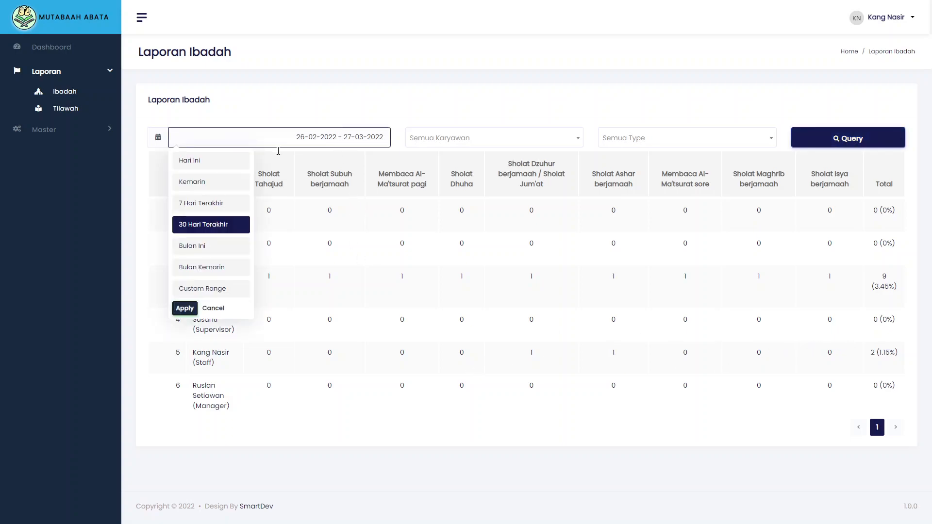
pyautogui.click(220, 202)
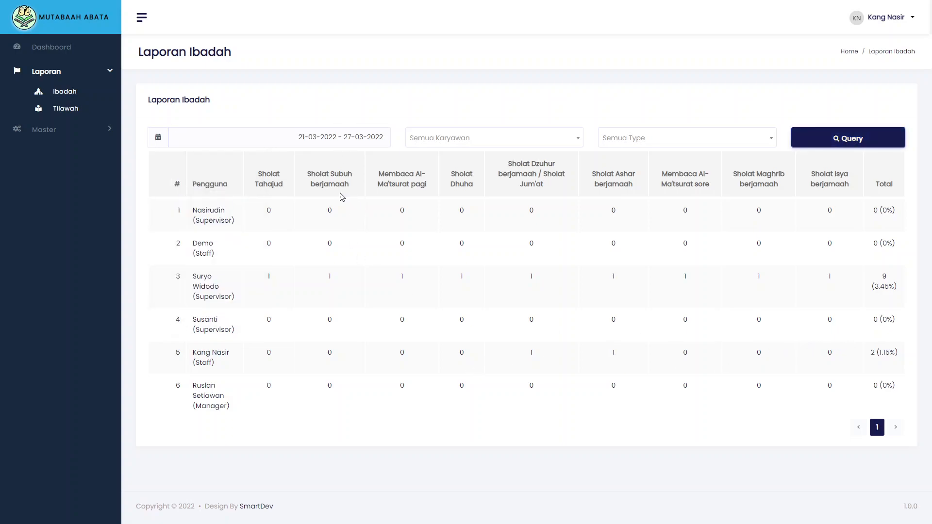
pyautogui.click(871, 146)
pyautogui.click(327, 140)
pyautogui.click(217, 164)
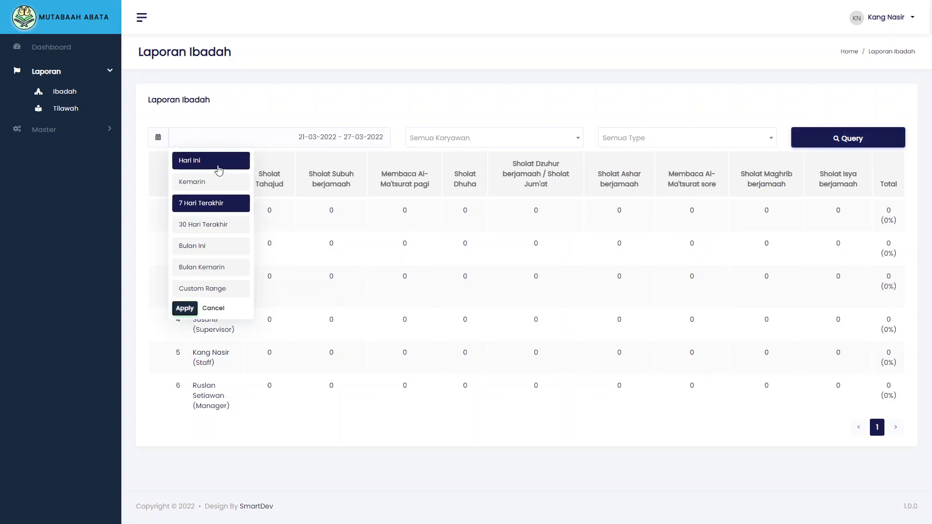
# Query today's Ibadah report, then filter and query it for the Manager type
pyautogui.click(863, 141)
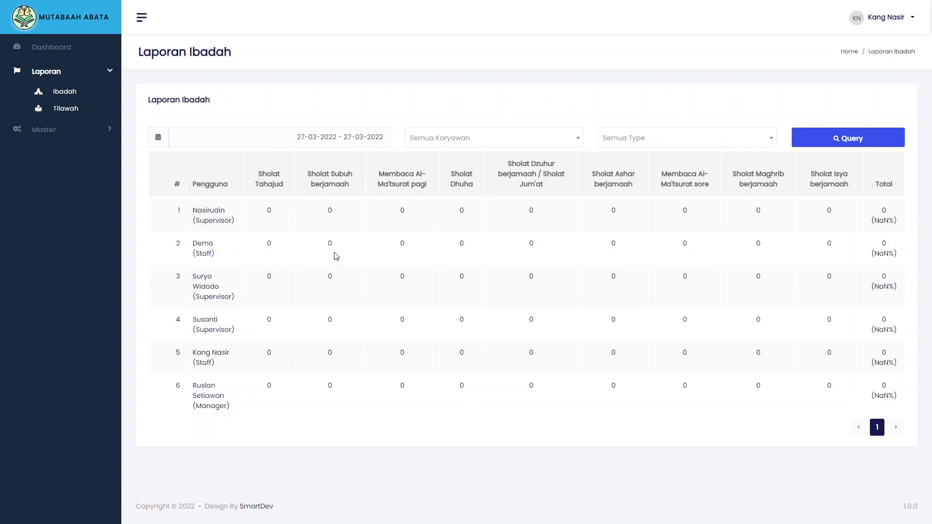
pyautogui.click(508, 142)
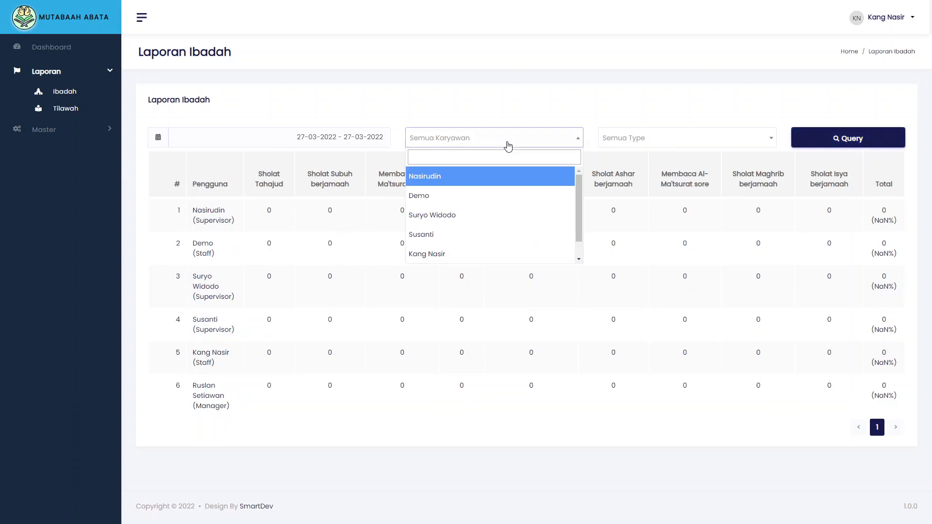
pyautogui.scroll(-1, 513, 222)
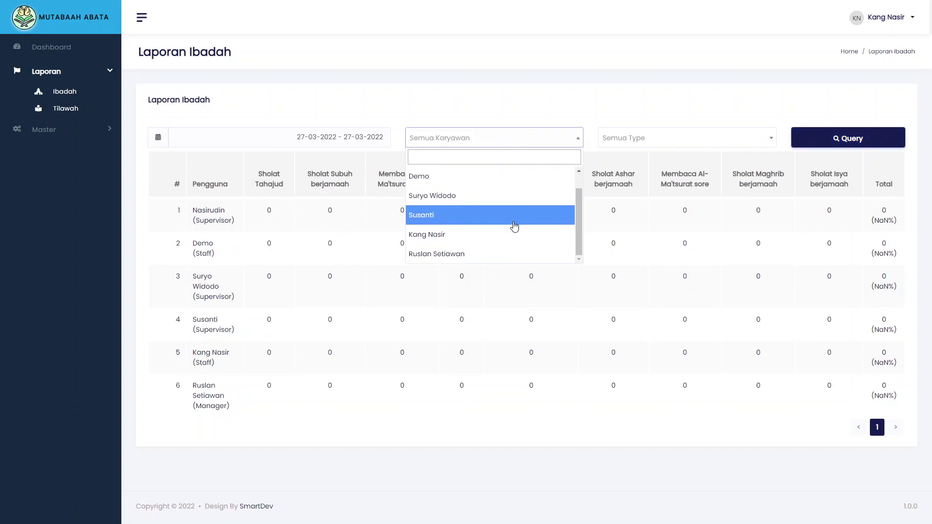
pyautogui.click(683, 141)
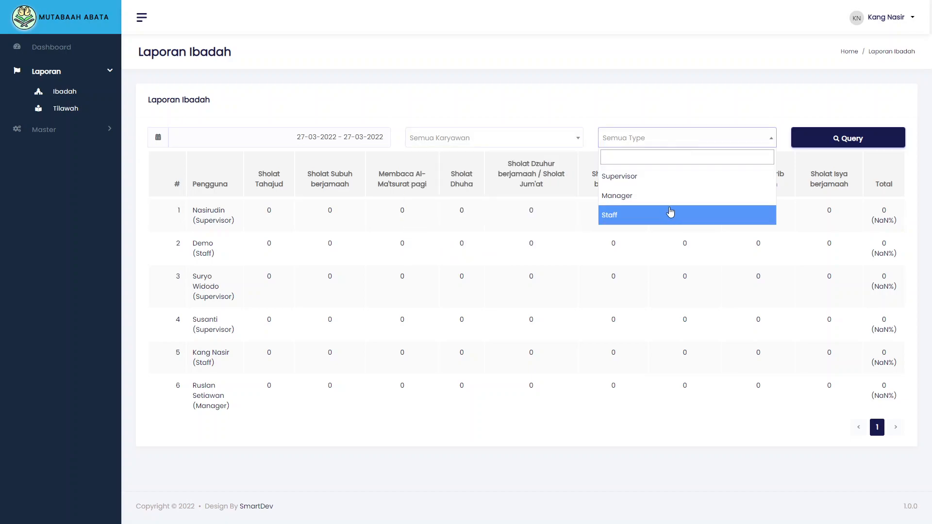
pyautogui.click(647, 194)
pyautogui.click(847, 138)
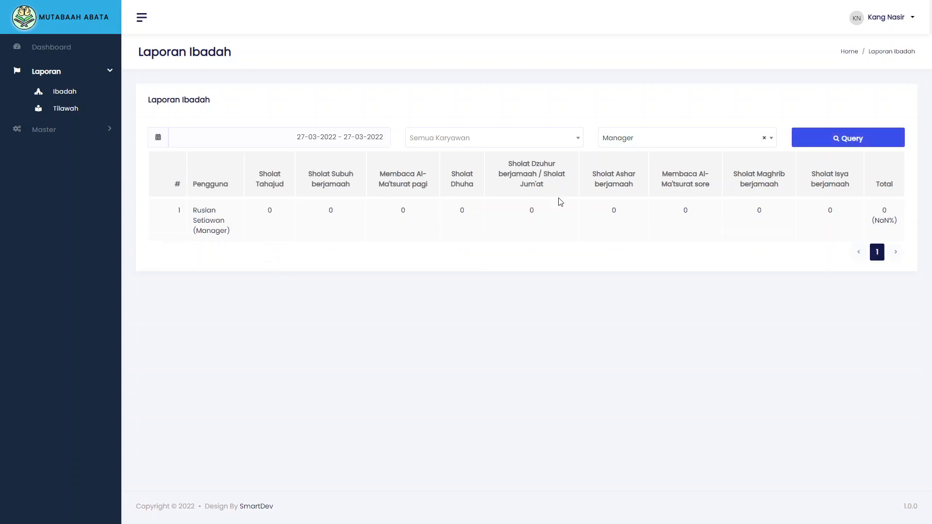
# Filter the report to Supervisor, then Staff, querying after each choice
pyautogui.click(689, 144)
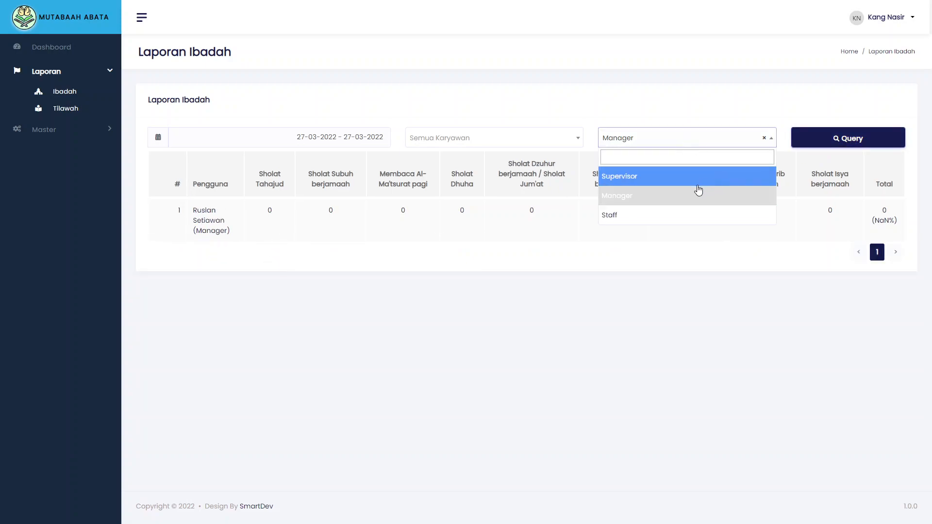
pyautogui.click(649, 179)
pyautogui.click(824, 141)
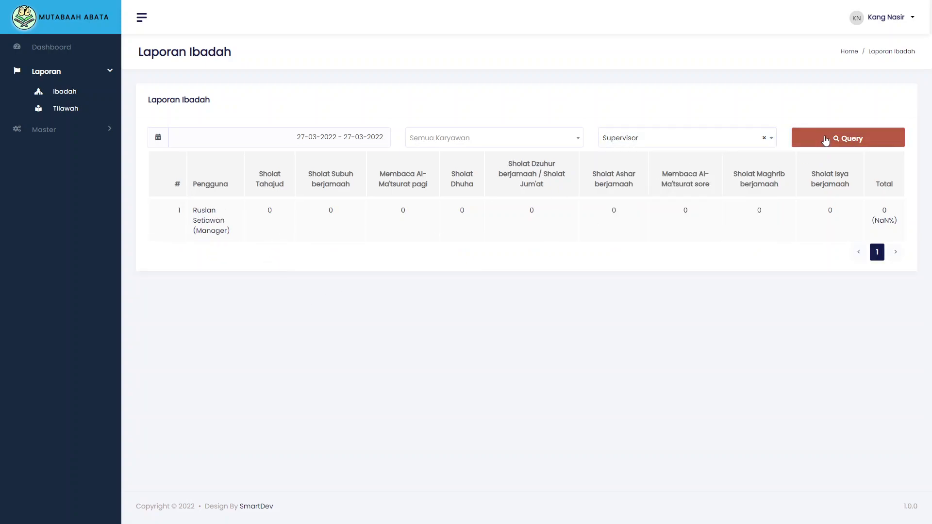
pyautogui.click(709, 139)
pyautogui.click(658, 218)
pyautogui.click(857, 141)
# Clear the type filter and reload the report for all types
pyautogui.click(640, 142)
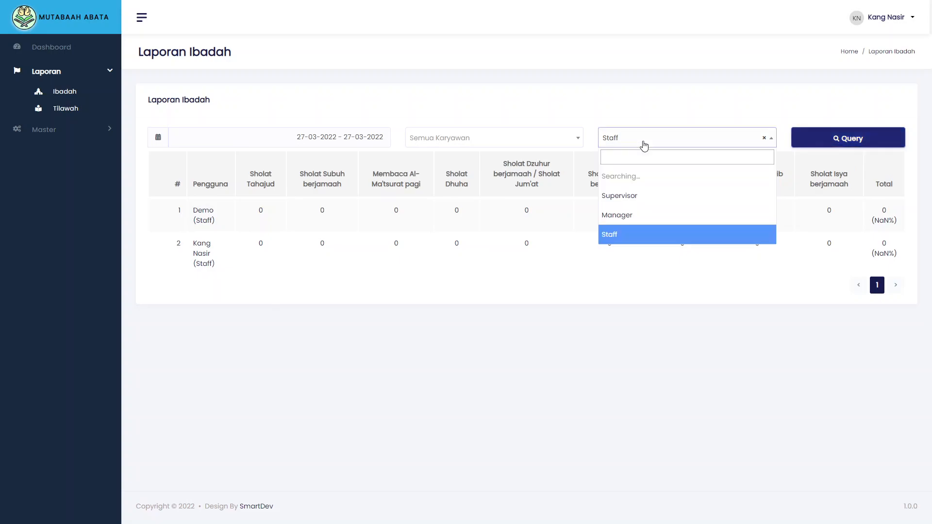
pyautogui.click(763, 138)
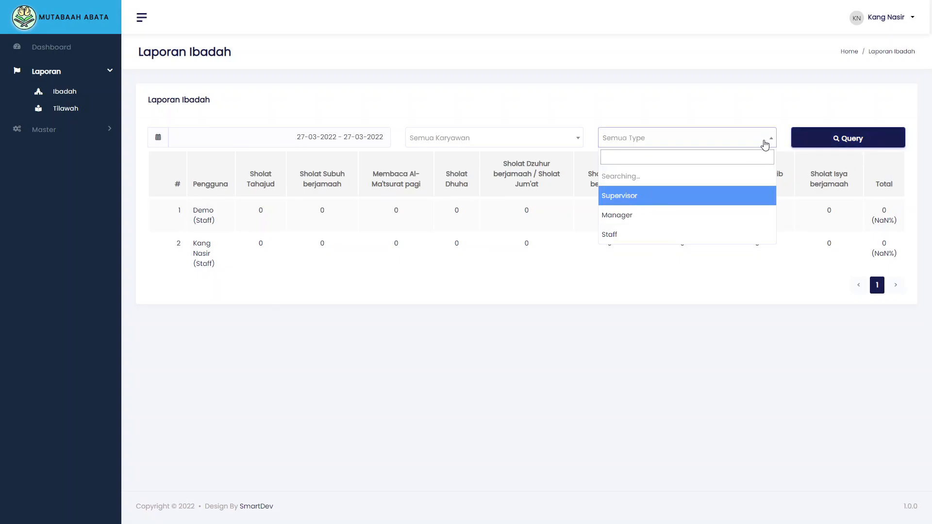
pyautogui.click(796, 120)
pyautogui.click(827, 138)
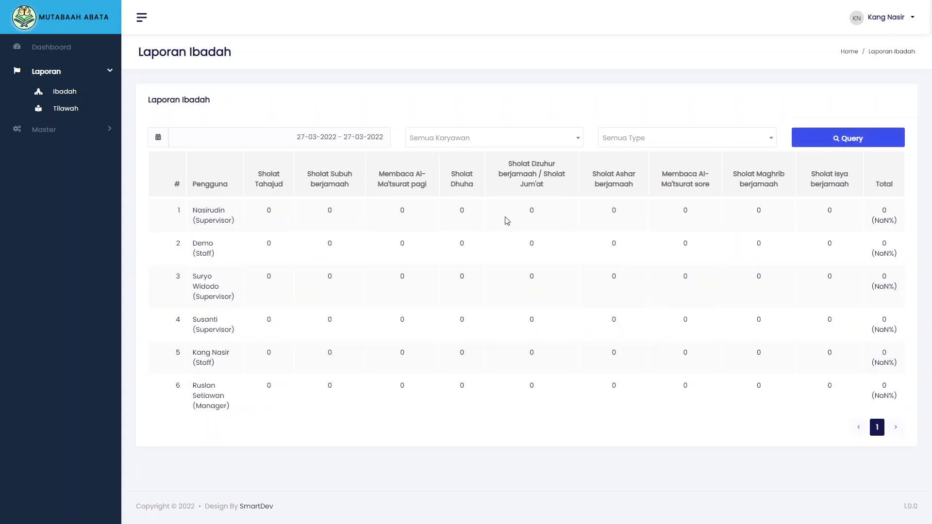
# Open the Tilawah report and query it for last month, 01-02-2022 to 28-02-2022
pyautogui.click(60, 113)
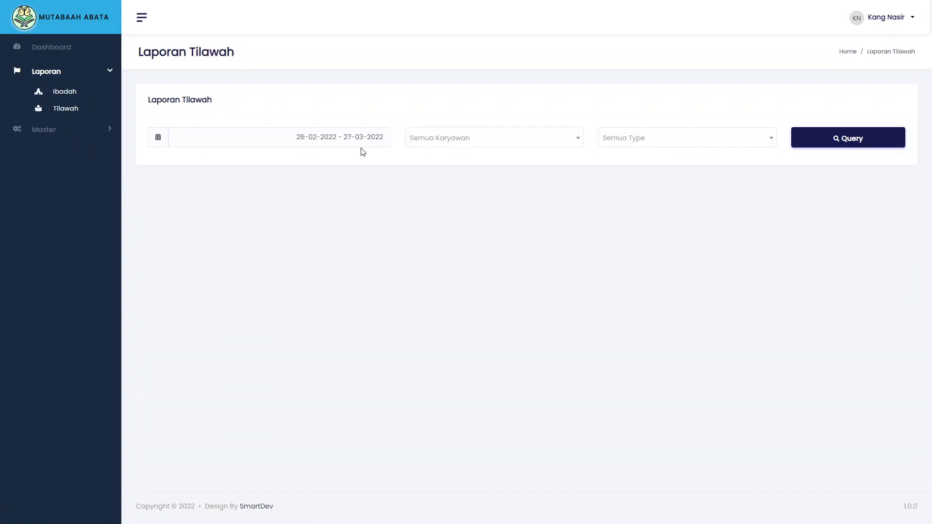
pyautogui.click(326, 141)
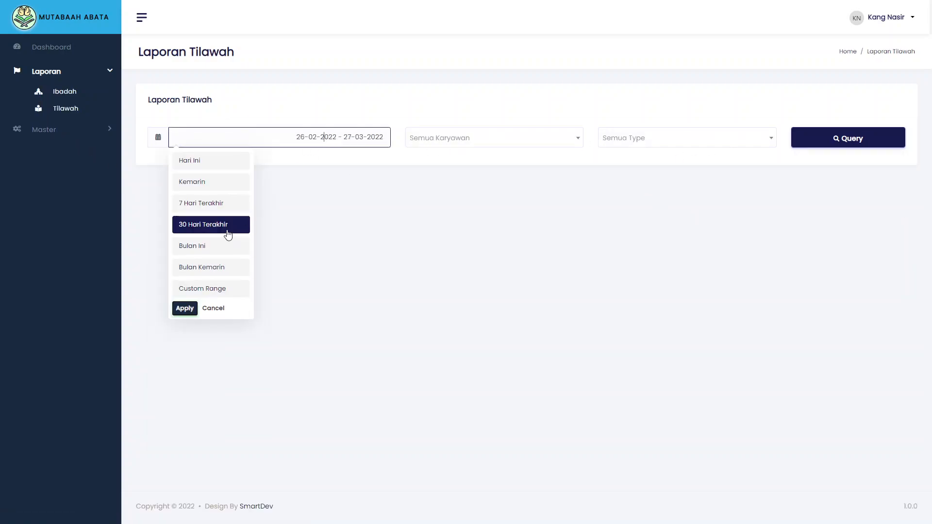
pyautogui.click(209, 246)
pyautogui.click(307, 137)
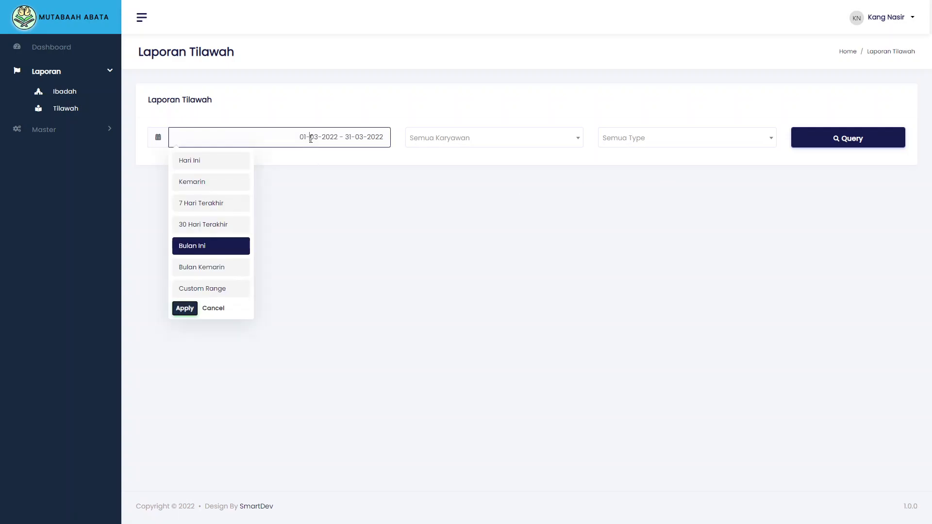
pyautogui.click(221, 274)
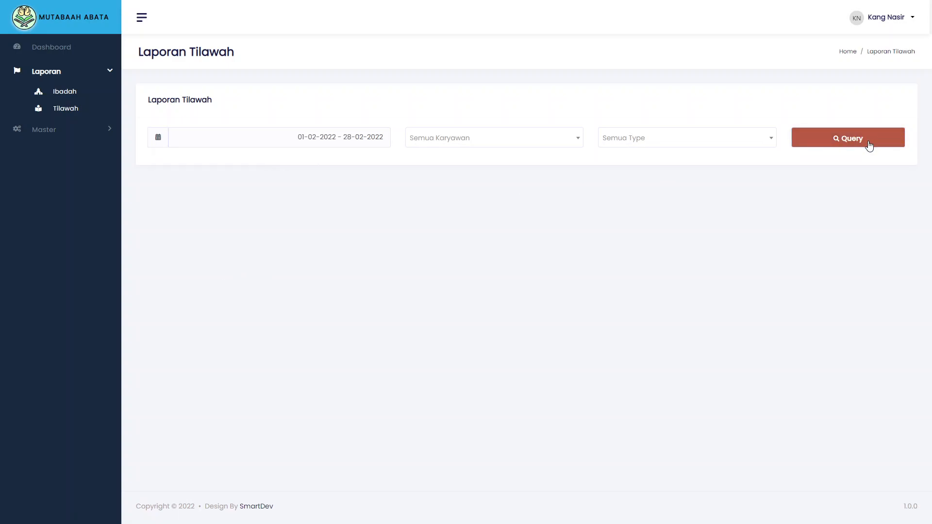
pyautogui.click(868, 145)
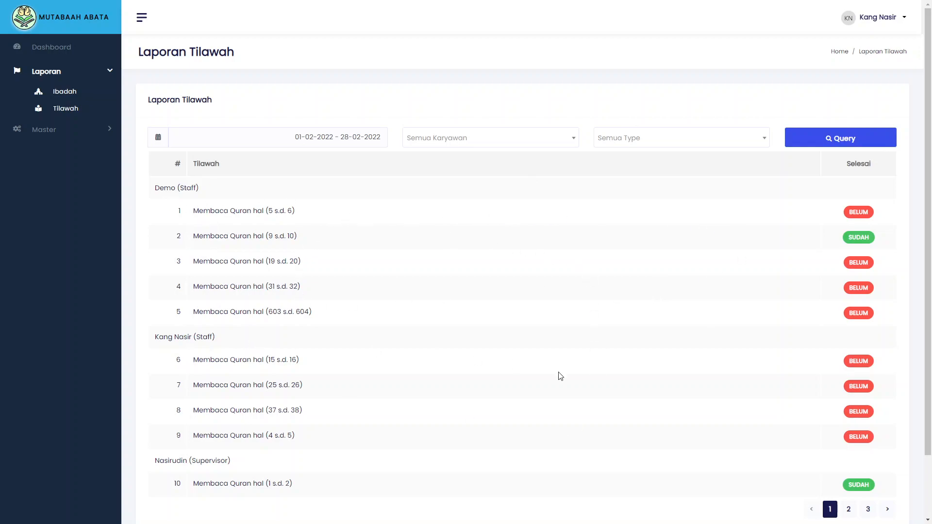
# Filter the Tilawah report to a single employee and query it
pyautogui.scroll(-2, 557, 377)
pyautogui.scroll(2, 325, 299)
pyautogui.click(571, 141)
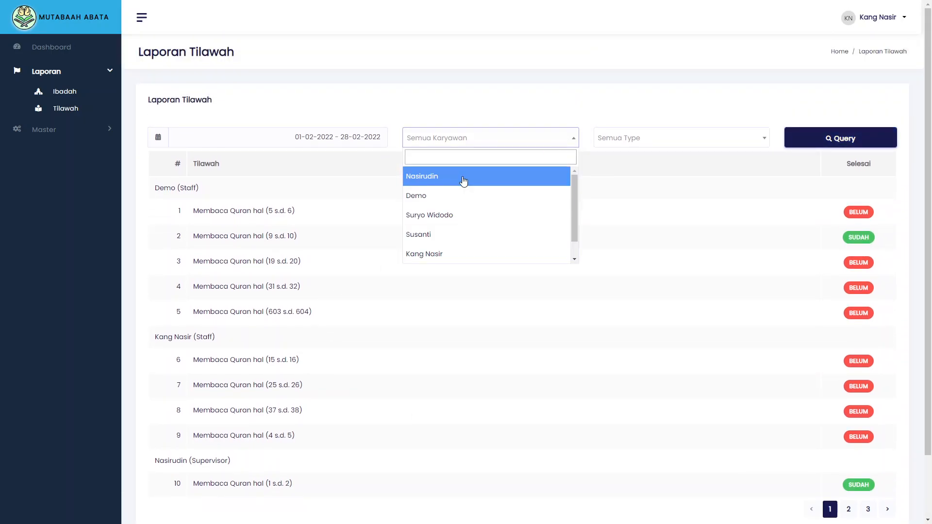
pyautogui.click(463, 181)
pyautogui.click(818, 143)
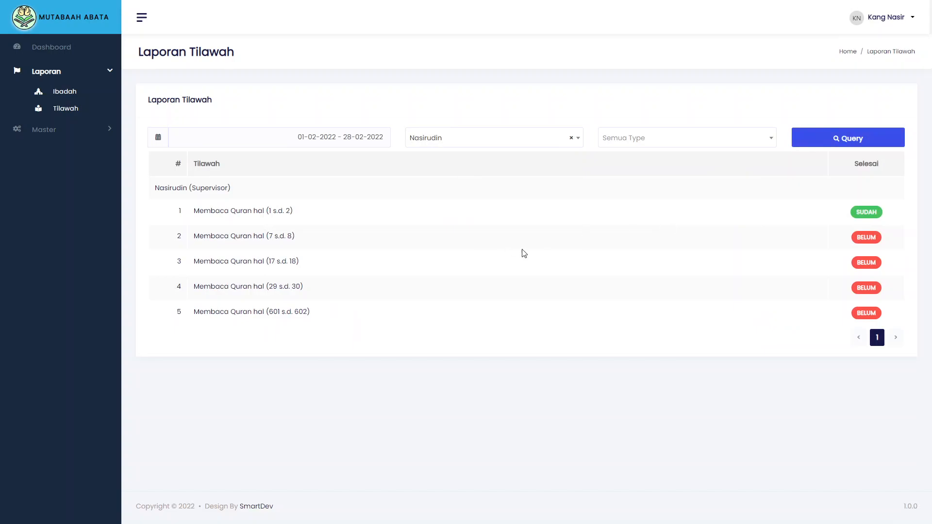
# Clear the employee filter, set Type to Manager and query the report
pyautogui.click(623, 142)
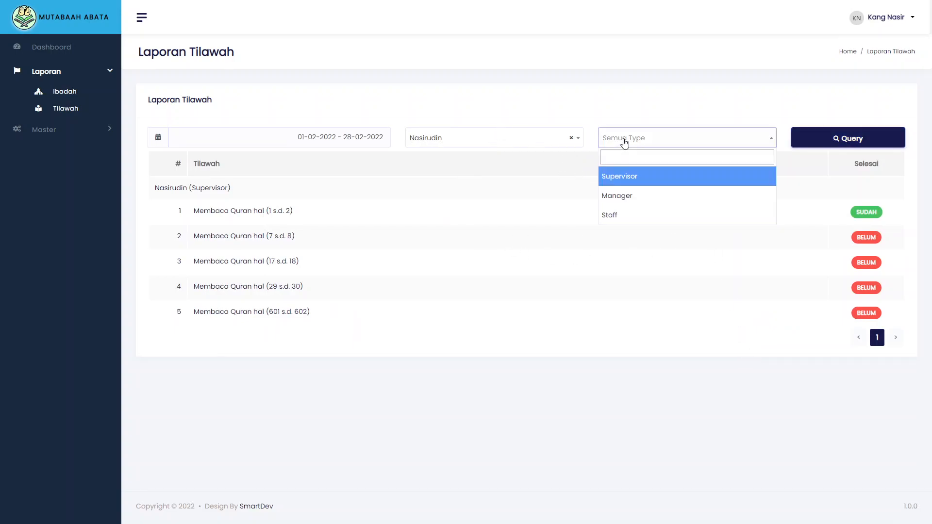
pyautogui.click(553, 141)
pyautogui.click(571, 139)
pyautogui.click(616, 140)
pyautogui.click(650, 194)
pyautogui.click(849, 139)
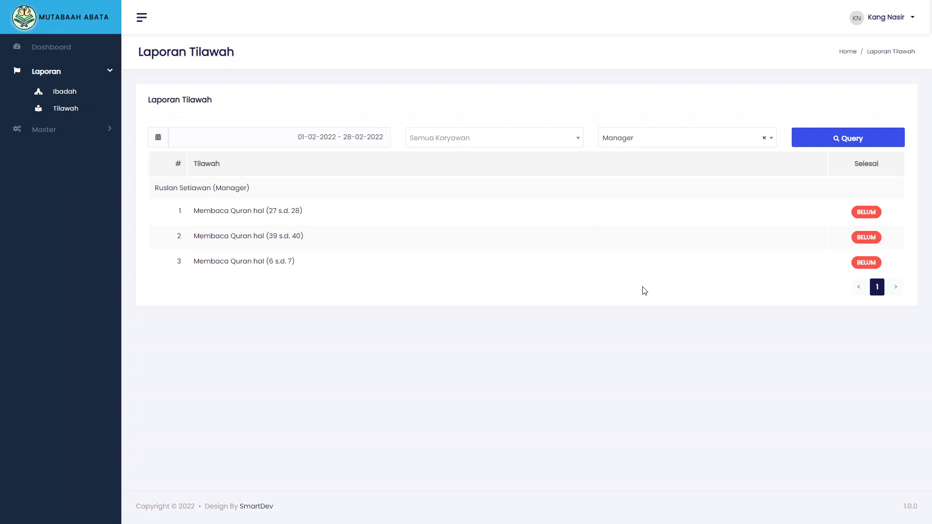
# Open Master Ibadah and look at the add and edit forms, closing both unsaved
pyautogui.click(39, 129)
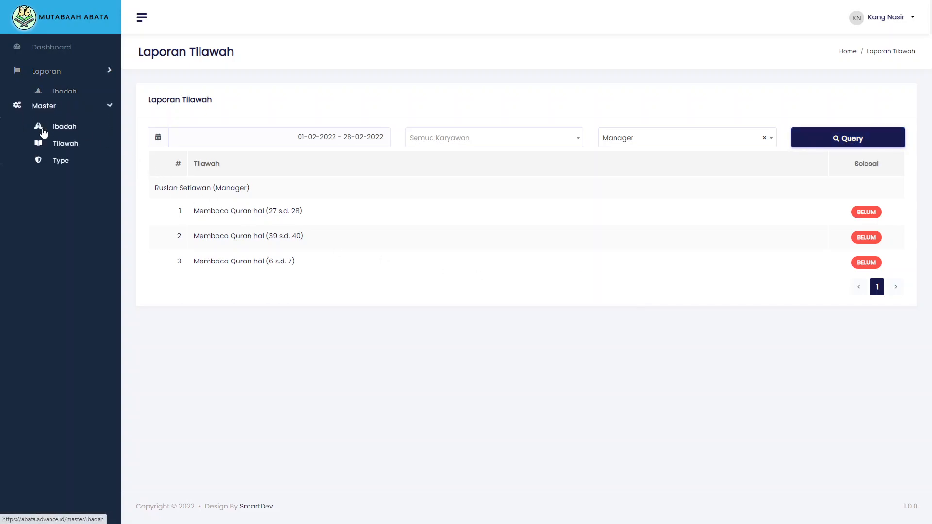
pyautogui.click(66, 119)
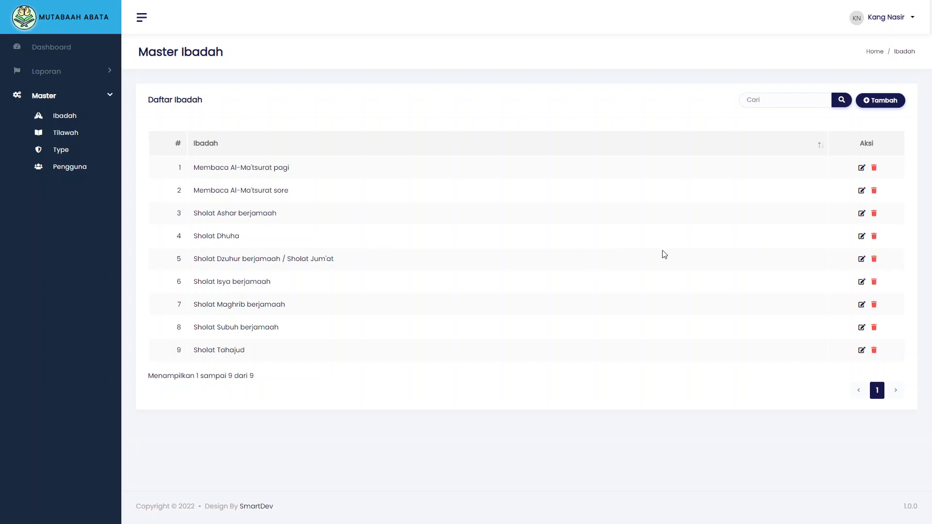
pyautogui.click(890, 100)
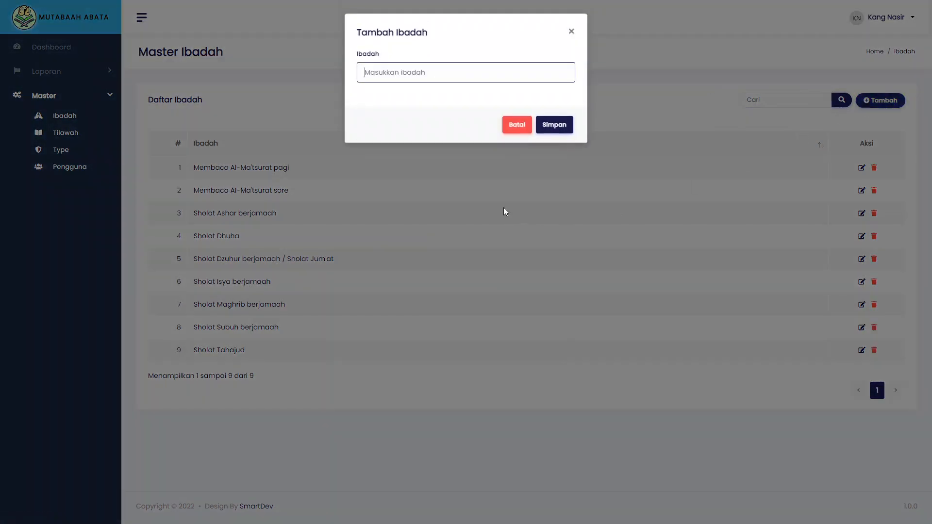
pyautogui.click(571, 32)
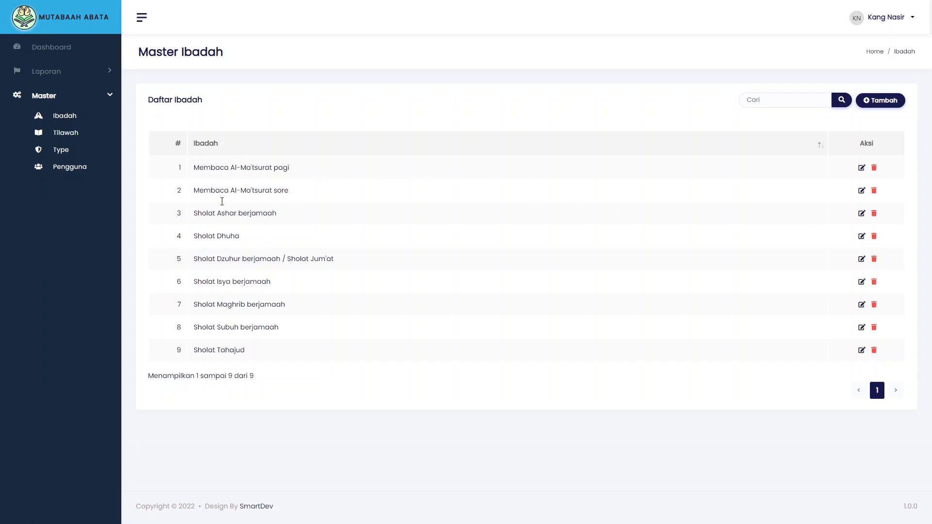
pyautogui.click(861, 167)
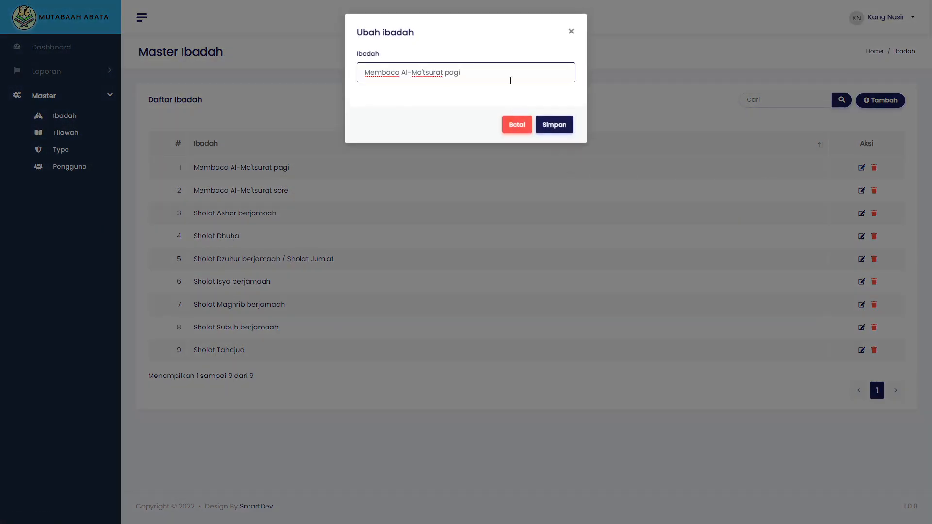
pyautogui.click(571, 32)
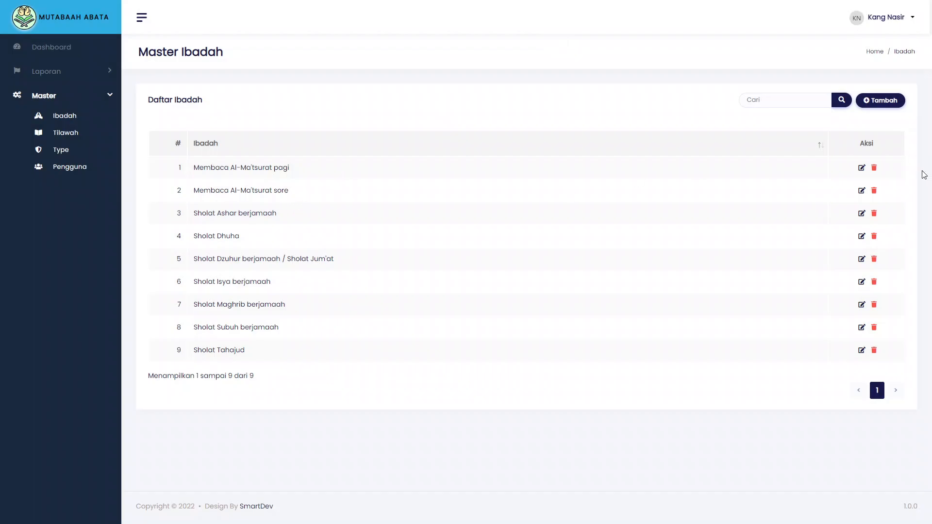
# Rename the Al-Ma'tsurat entries to 'sore hari' and 'pagi hari', then go to Master Tilawah
pyautogui.click(861, 190)
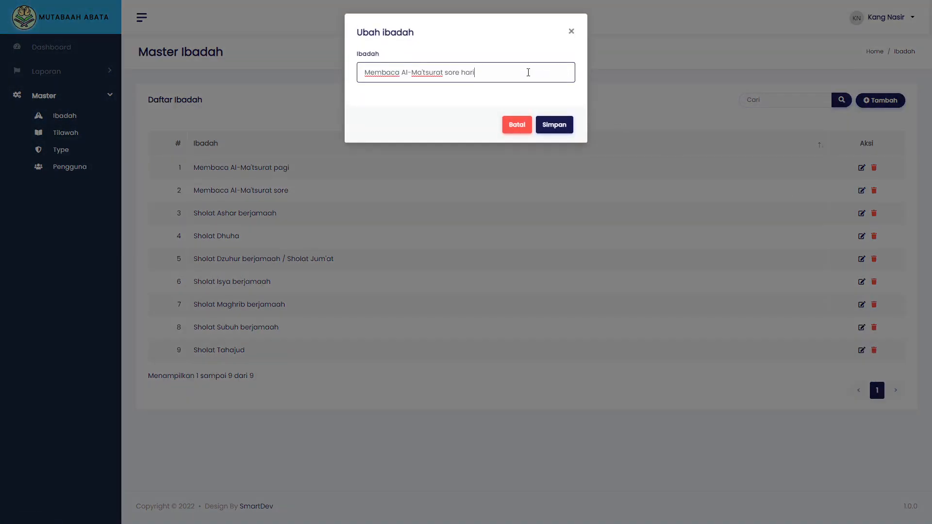
pyautogui.click(545, 121)
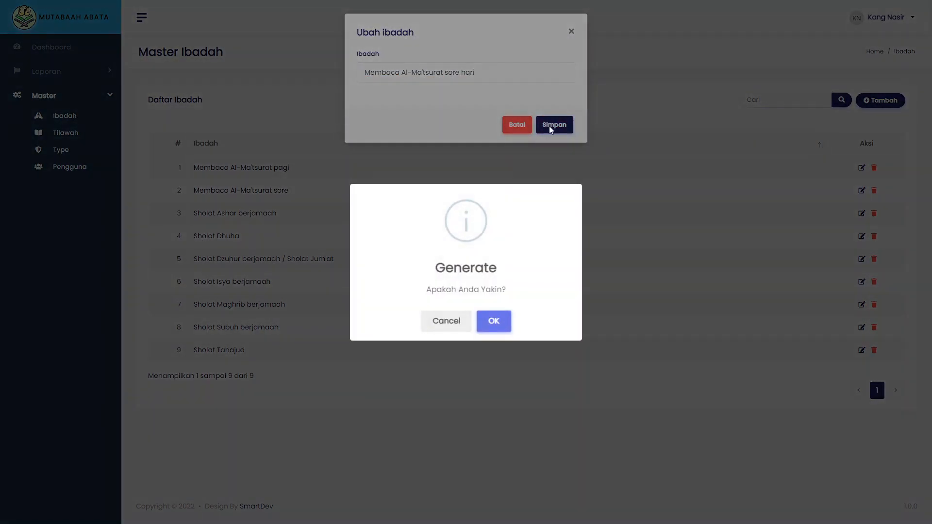
pyautogui.click(484, 326)
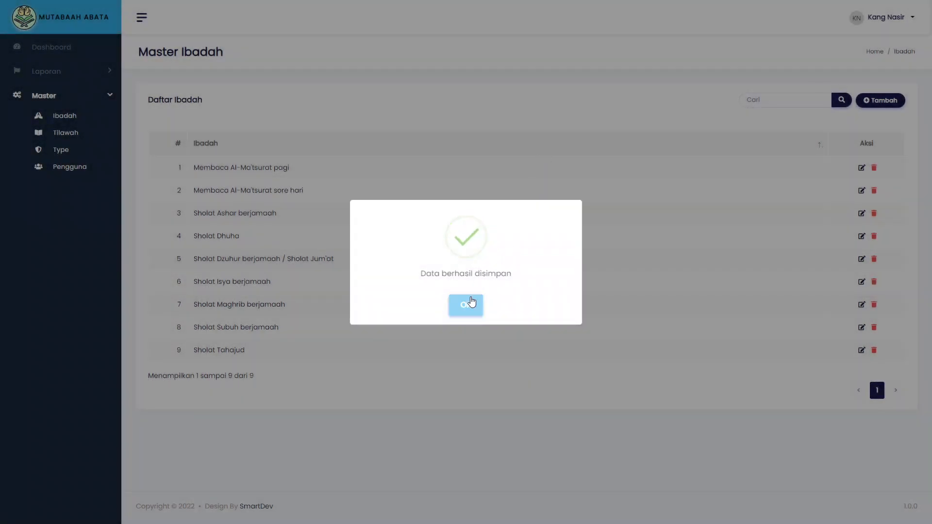
pyautogui.click(471, 302)
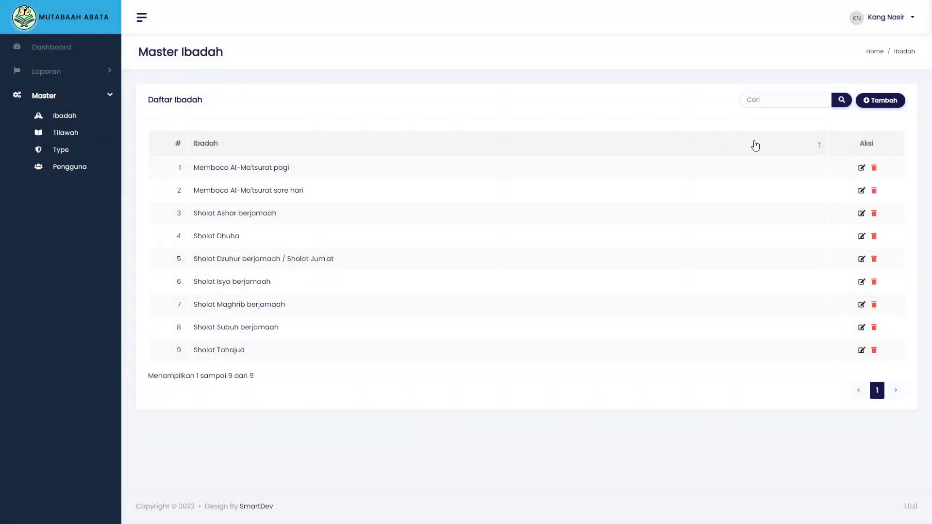
pyautogui.click(862, 168)
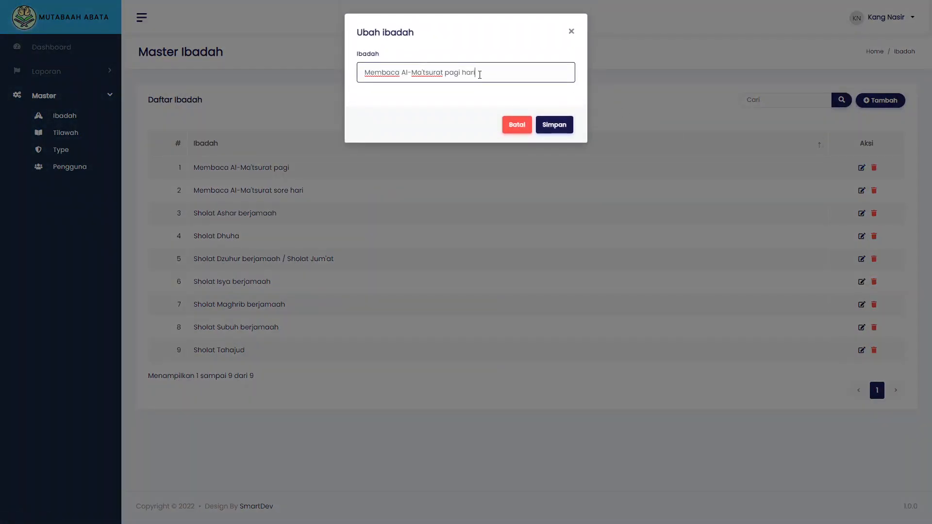
pyautogui.click(556, 125)
pyautogui.click(491, 320)
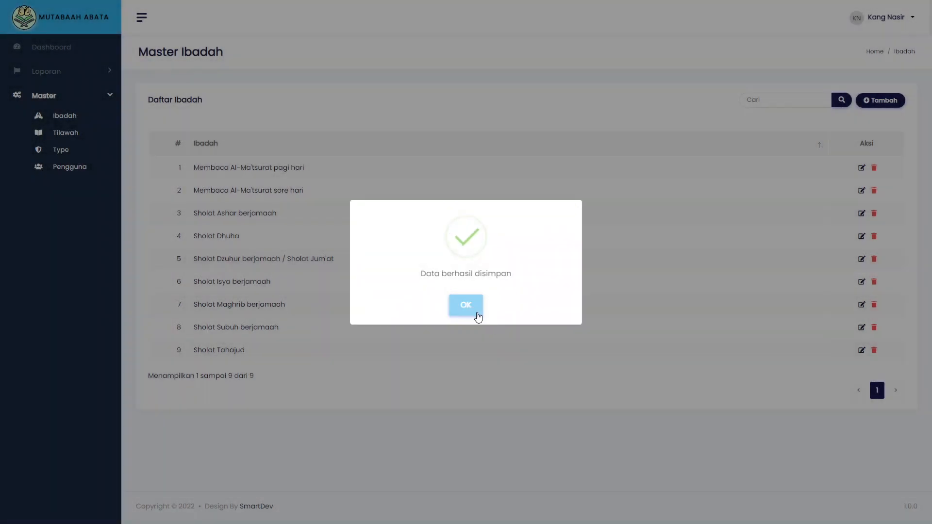
pyautogui.click(474, 311)
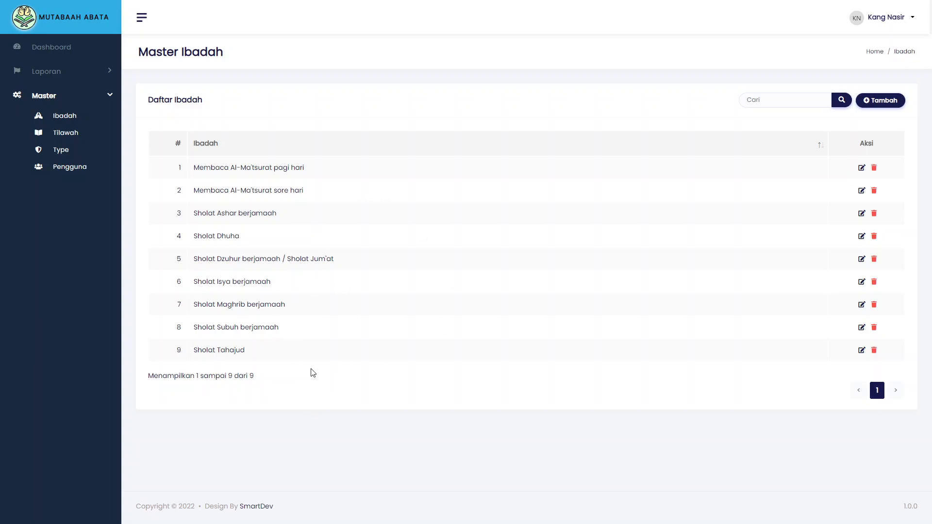
pyautogui.click(68, 138)
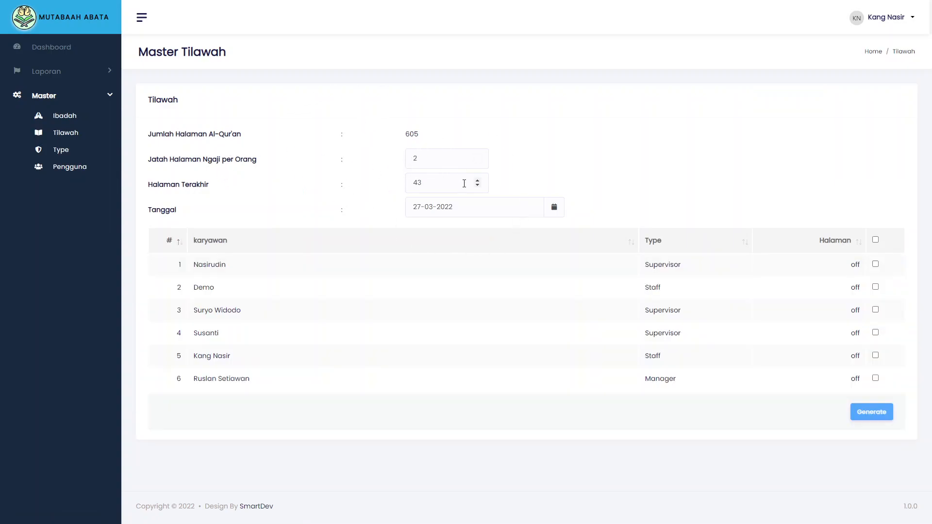
# Check the Halaman Terakhir and pages-per-person fields on Master Tilawah
pyautogui.click(440, 187)
pyautogui.click(440, 163)
pyautogui.click(435, 188)
# Generate two-page tilawah ranges for all six users, from 45–46 through 55–56
pyautogui.click(876, 240)
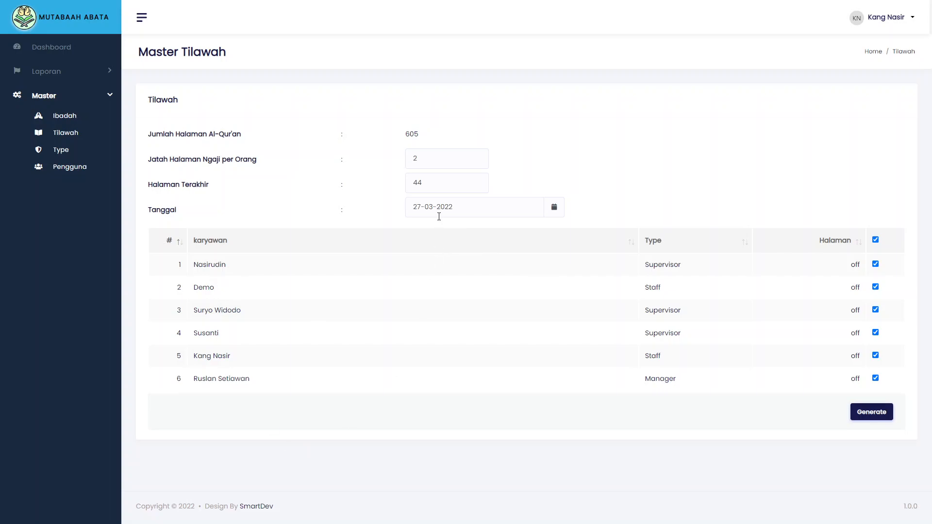
pyautogui.click(877, 415)
pyautogui.click(503, 326)
pyautogui.click(466, 308)
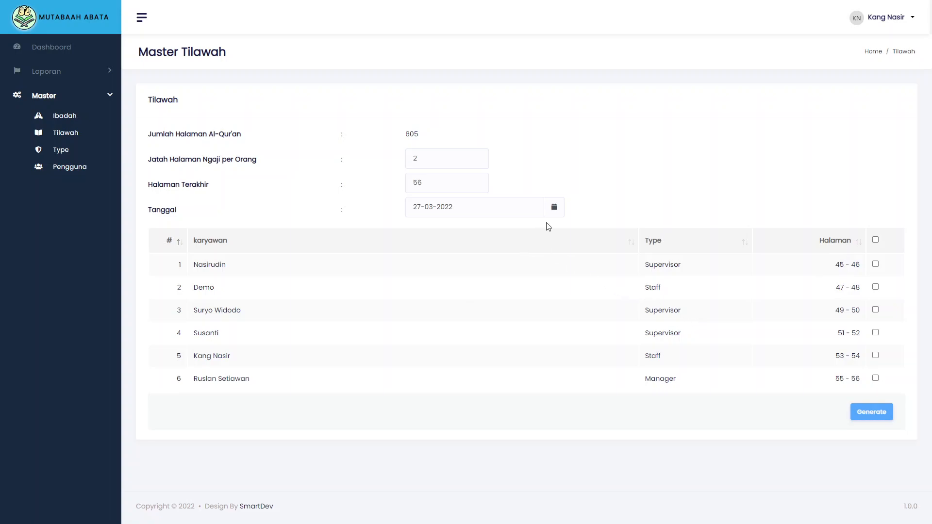
pyautogui.click(554, 208)
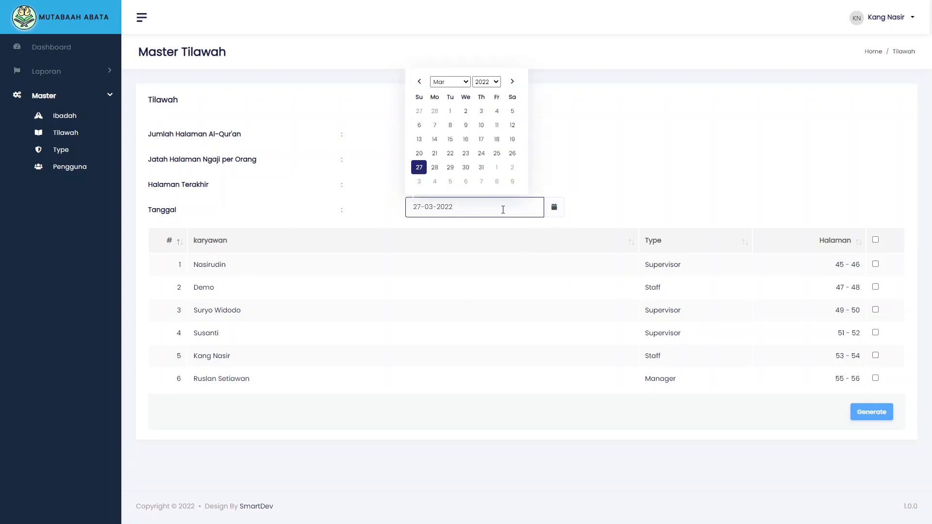
# Set Tanggal to 28-03-2022 and generate pages 57–66 for every user except row 4
pyautogui.click(439, 174)
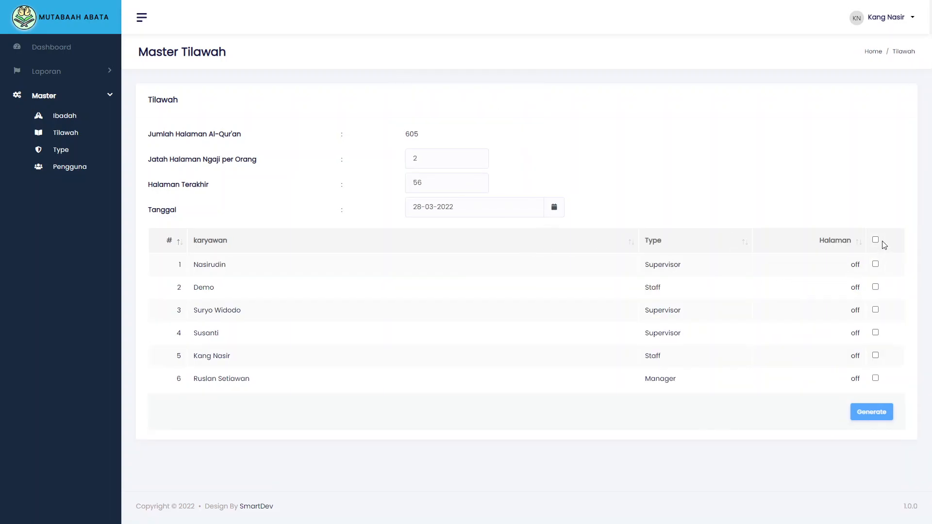
pyautogui.click(875, 240)
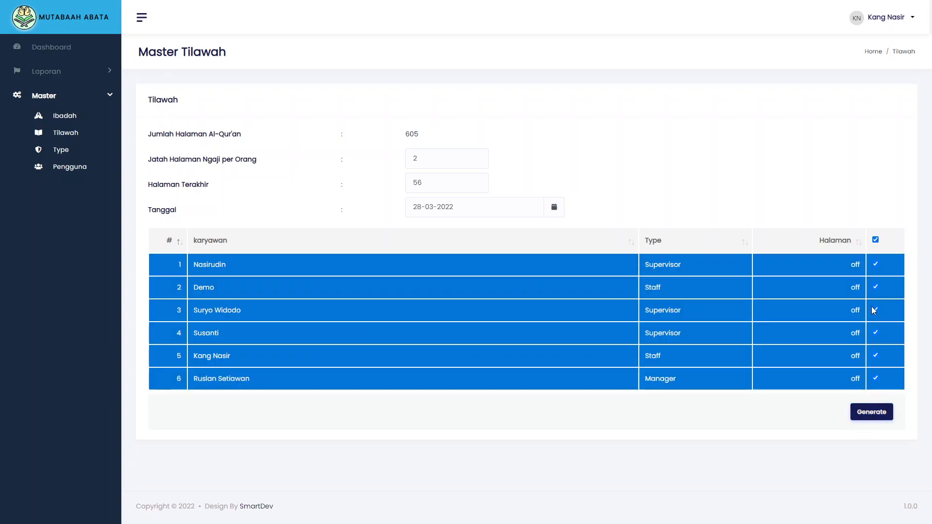
pyautogui.click(873, 333)
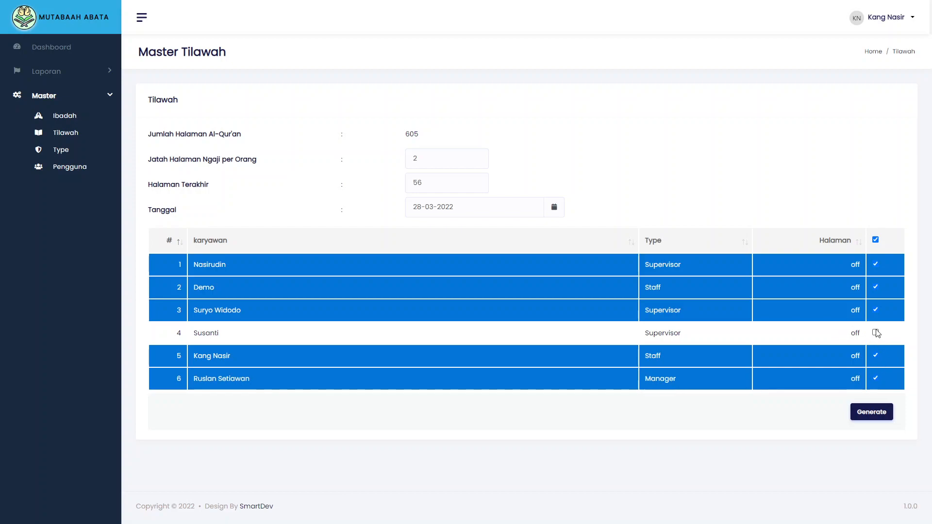
pyautogui.click(871, 413)
pyautogui.click(493, 321)
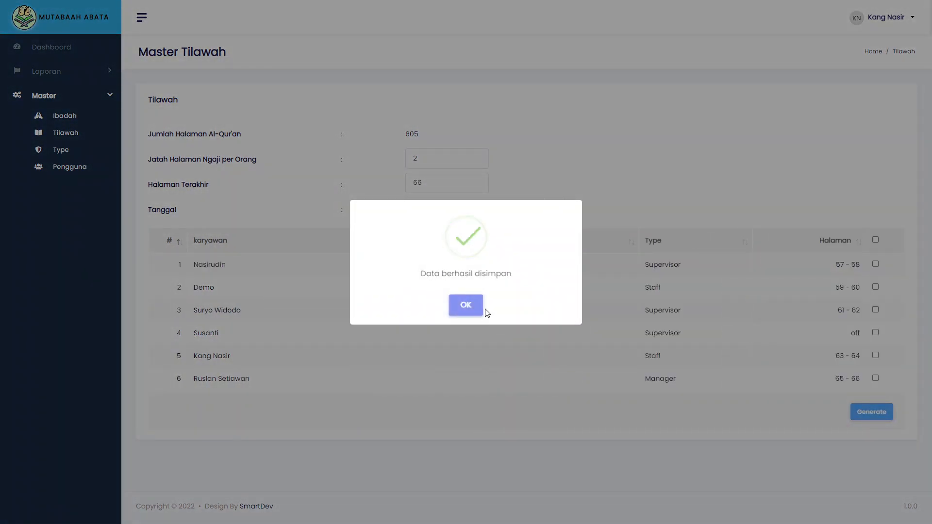
pyautogui.click(478, 306)
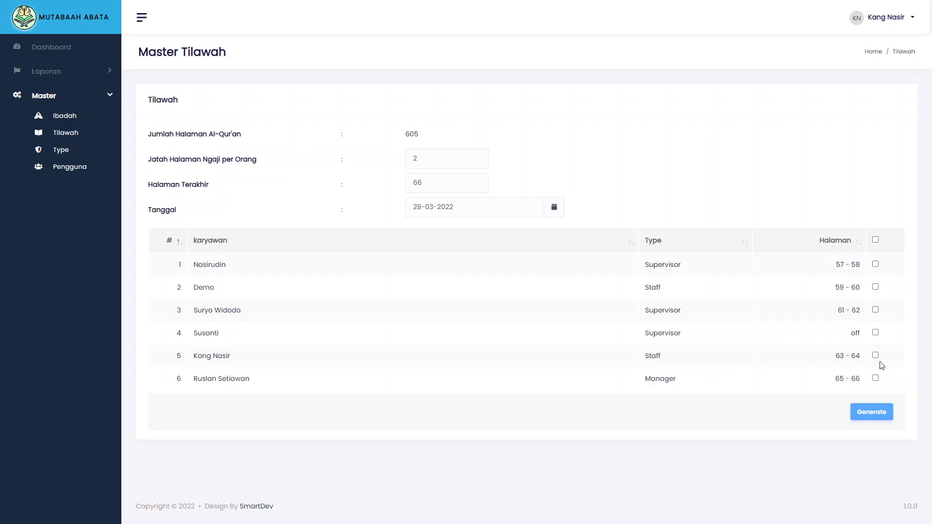
# Generate Tilawah pages 67–68 for the row 4 user alone
pyautogui.click(876, 334)
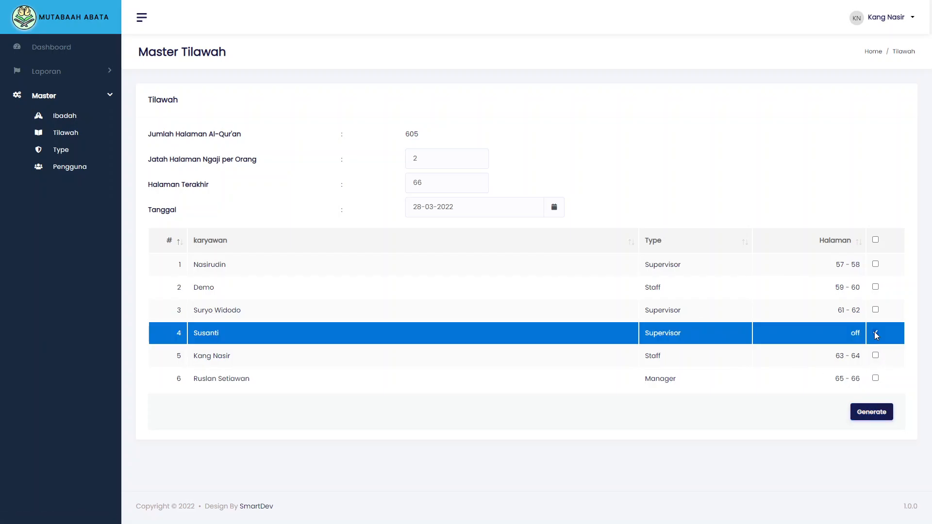
pyautogui.click(878, 412)
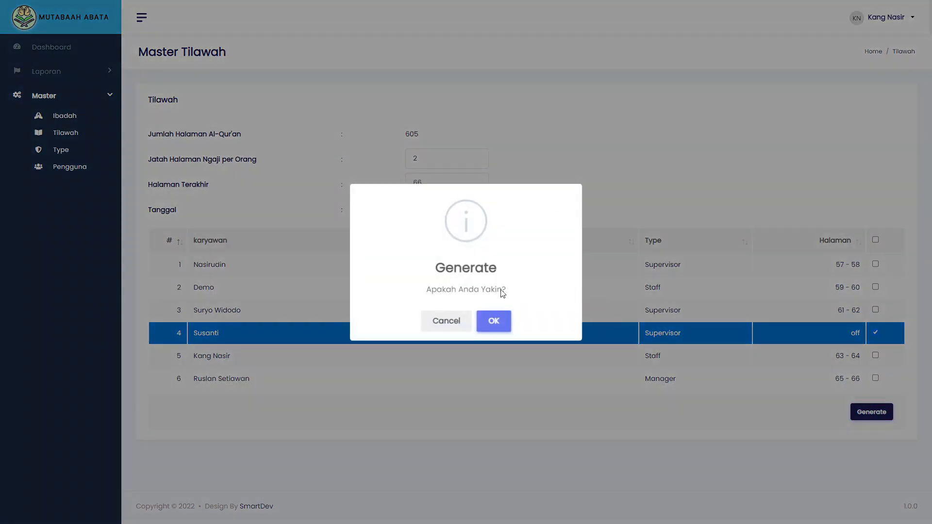
pyautogui.click(493, 320)
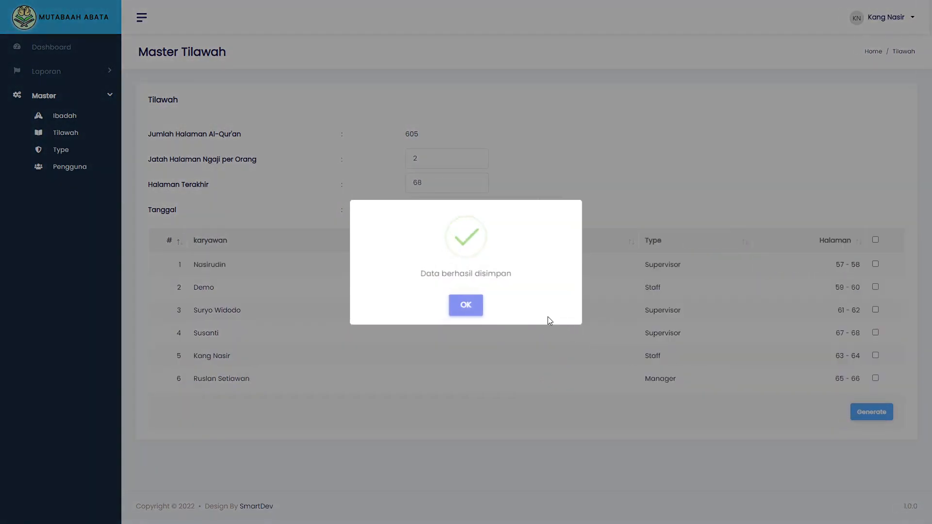
pyautogui.click(465, 305)
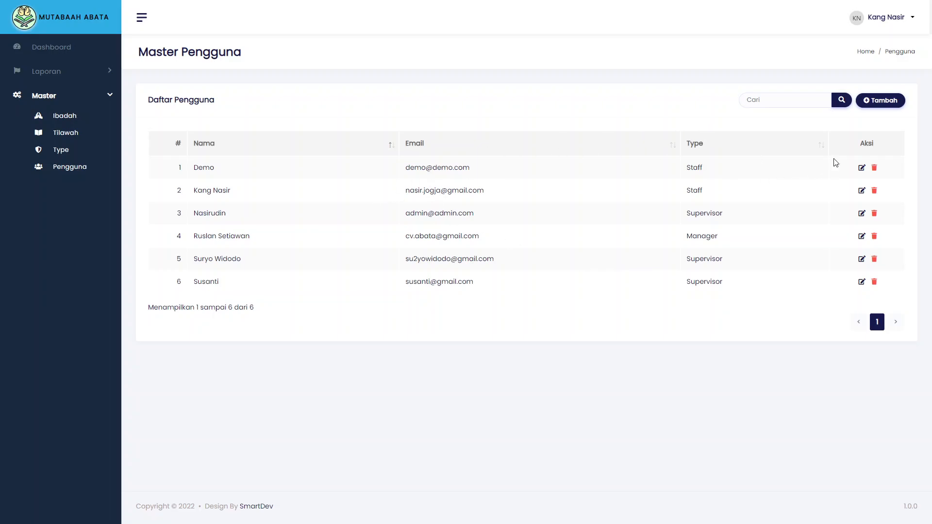
# Open and cancel the Tambah Pengguna form, then go to the Master Type page
pyautogui.click(873, 100)
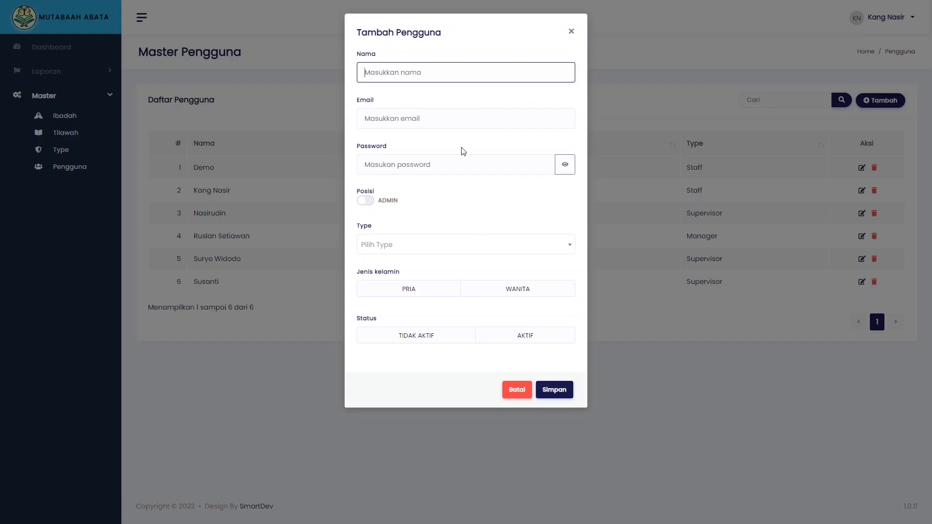
pyautogui.click(571, 32)
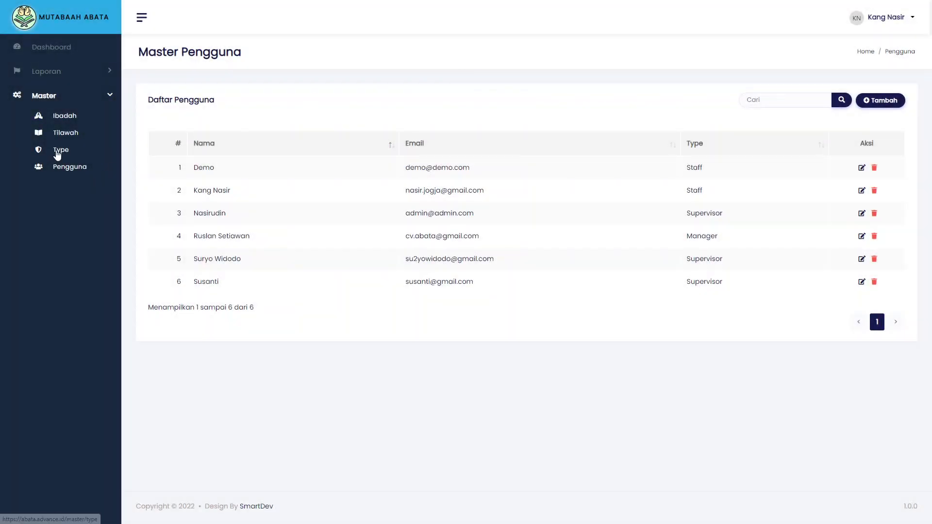
pyautogui.click(57, 151)
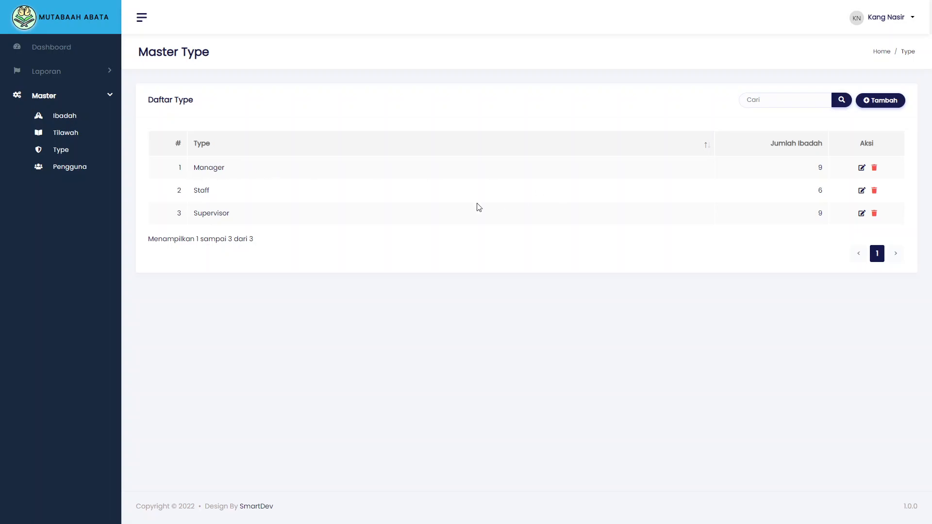
# Look over the Manager type without changes, then start a new type named Tukang
pyautogui.click(860, 168)
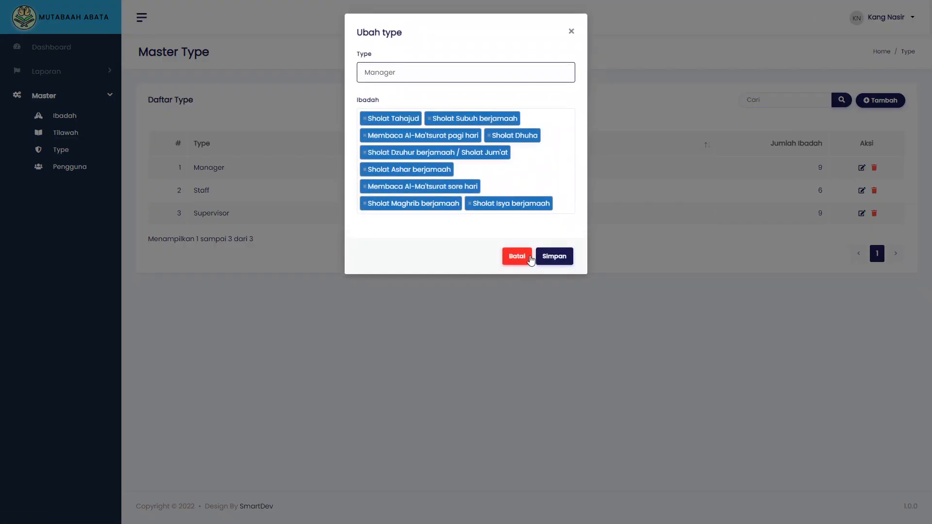
pyautogui.click(571, 31)
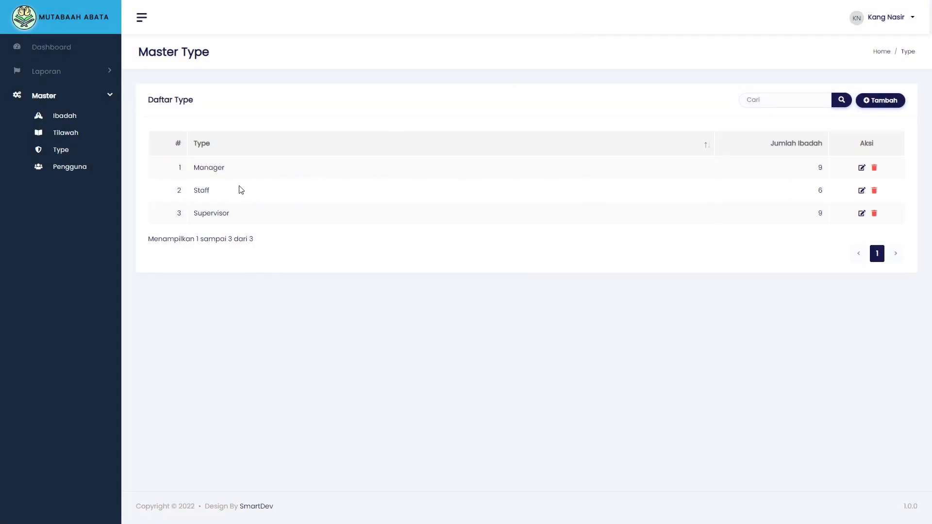
pyautogui.click(877, 102)
pyautogui.write('Tukang')
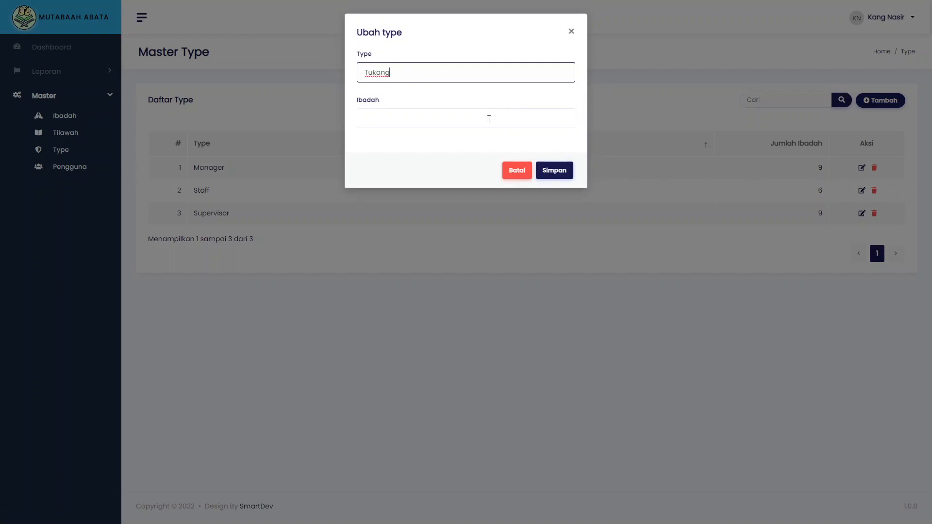
# Assign Tukang five ibadah: Subuh, Dzuhur/Jum'at, Ashar, Maghrib and Isya berjamaah
pyautogui.click(489, 120)
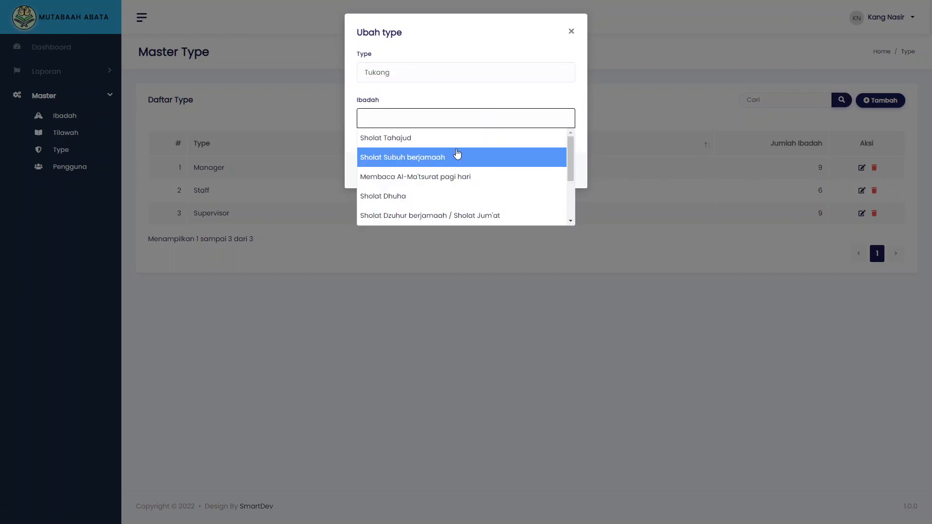
pyautogui.click(449, 158)
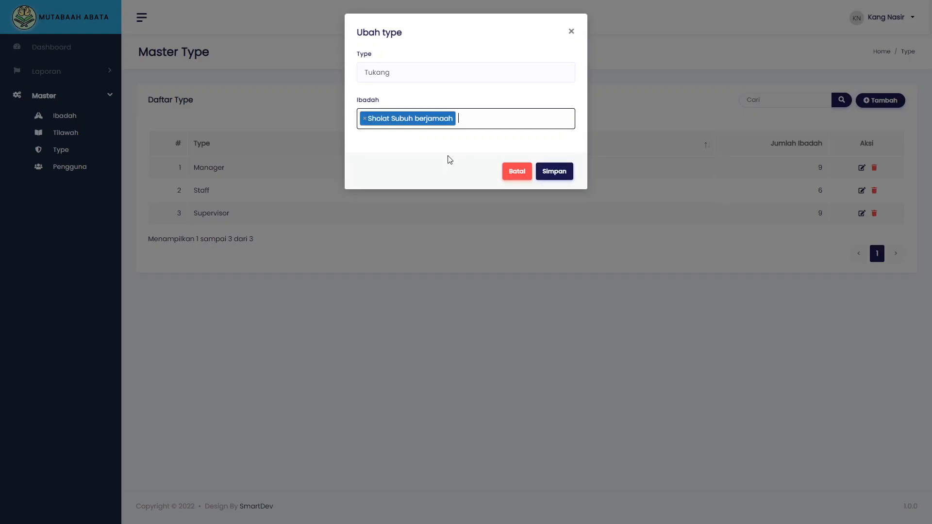
pyautogui.click(519, 124)
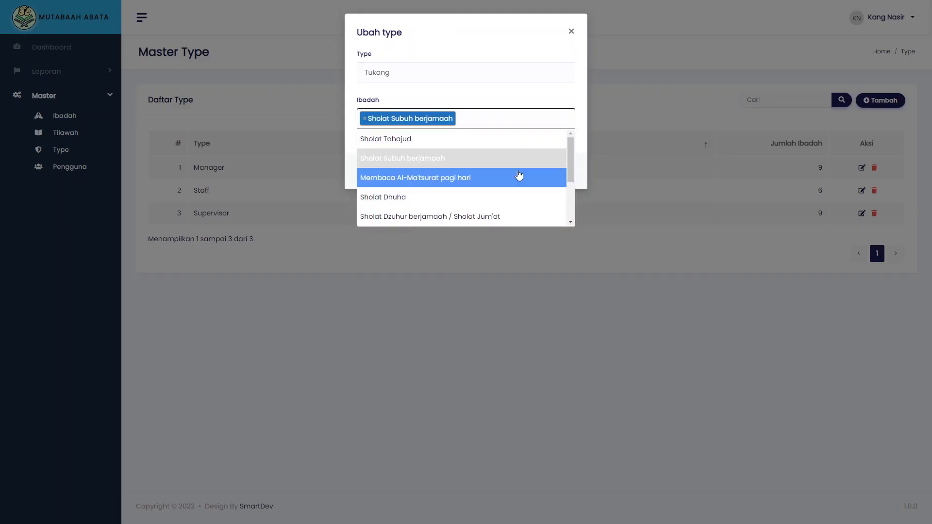
pyautogui.click(486, 218)
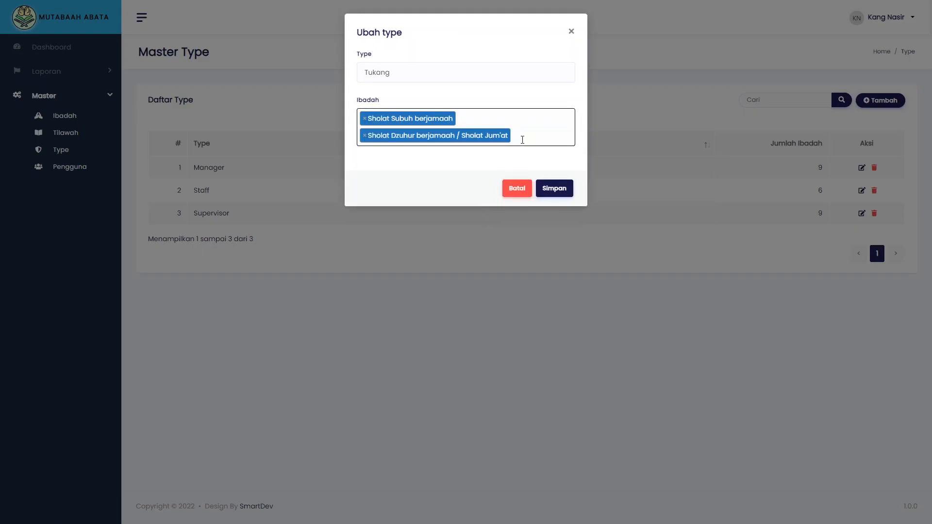
pyautogui.click(522, 140)
pyautogui.scroll(-3, 516, 210)
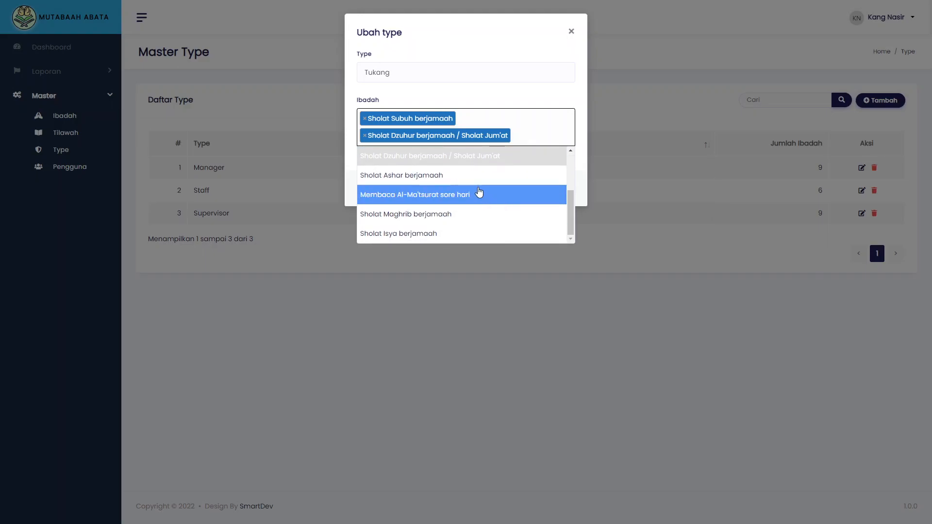
pyautogui.click(476, 179)
pyautogui.click(510, 157)
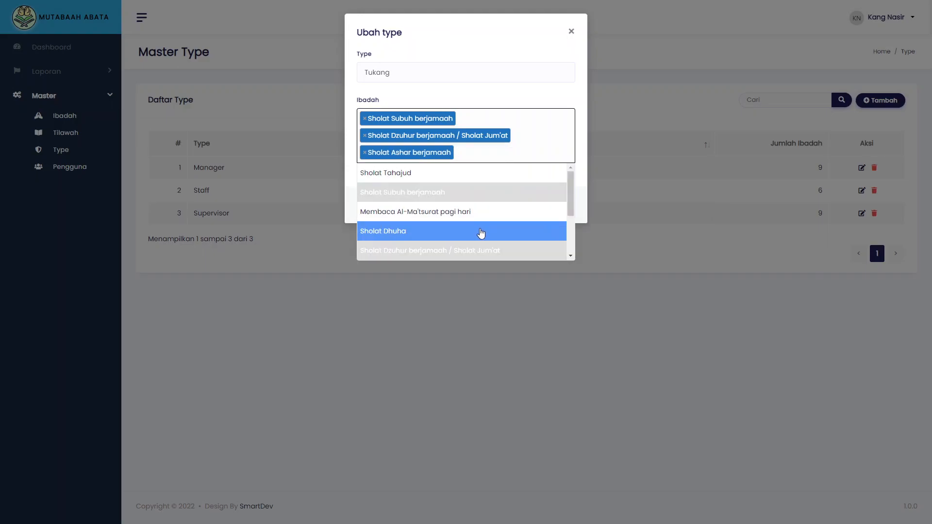
pyautogui.scroll(-3, 481, 231)
pyautogui.click(464, 231)
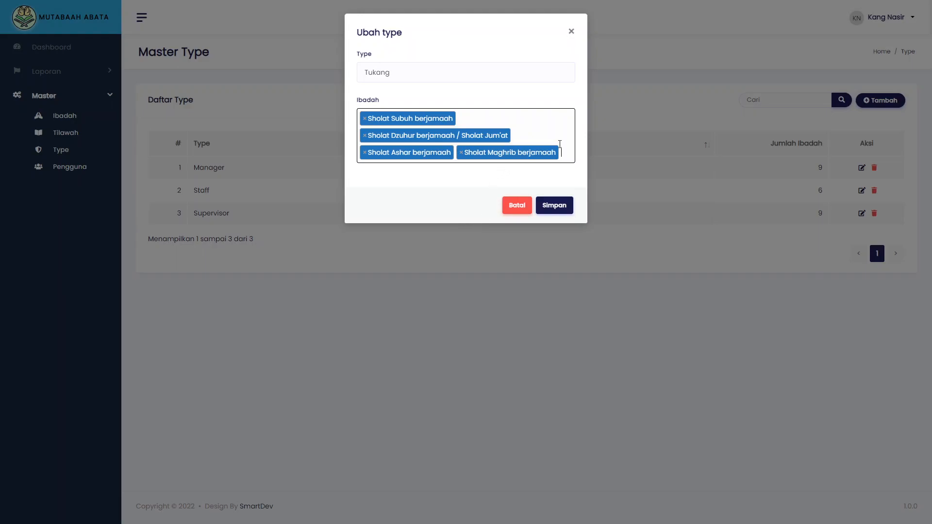
pyautogui.click(565, 149)
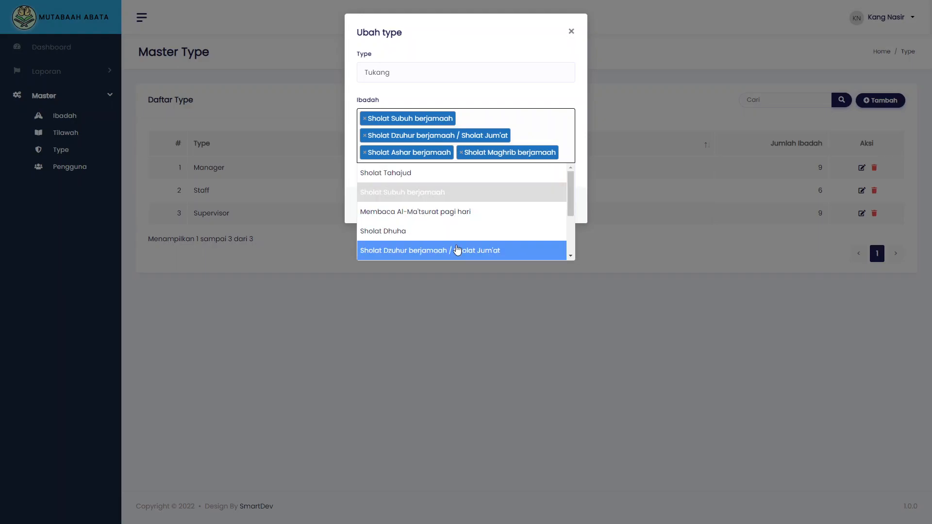
pyautogui.scroll(-3, 458, 250)
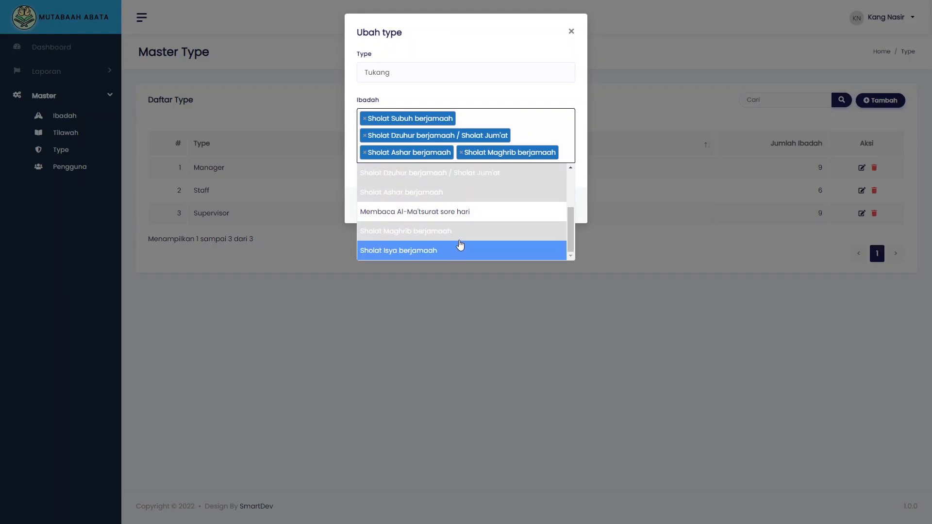
pyautogui.click(456, 248)
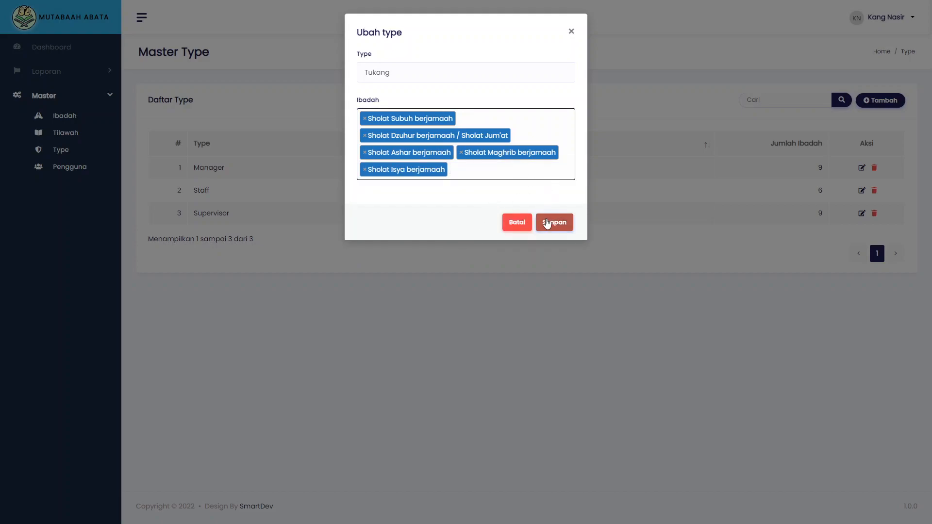
# Save the Tukang type and dismiss the 'Data berhasil disimpan' confirmation
pyautogui.click(549, 224)
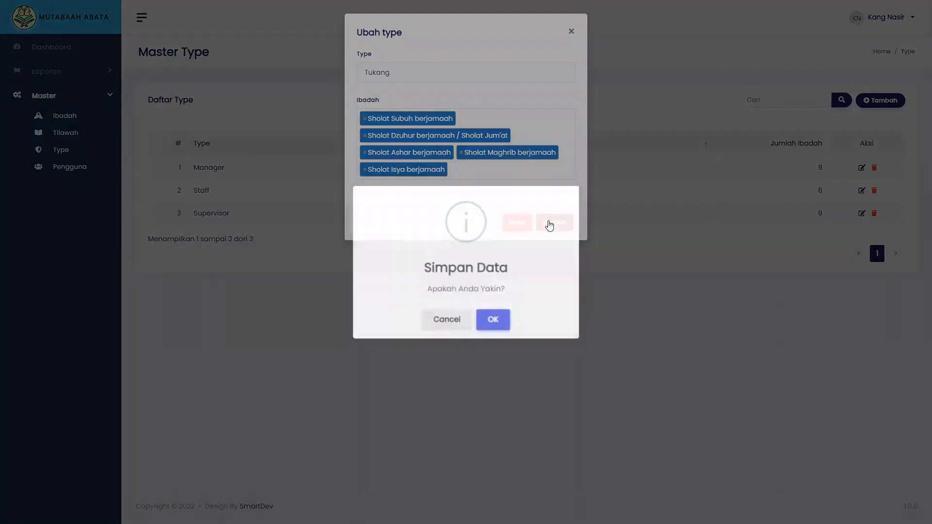
pyautogui.click(488, 320)
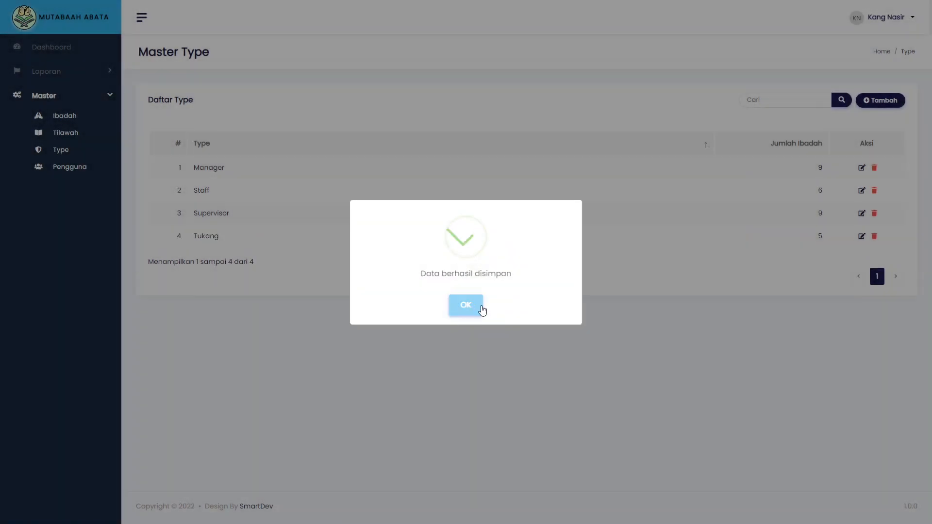
pyautogui.click(474, 306)
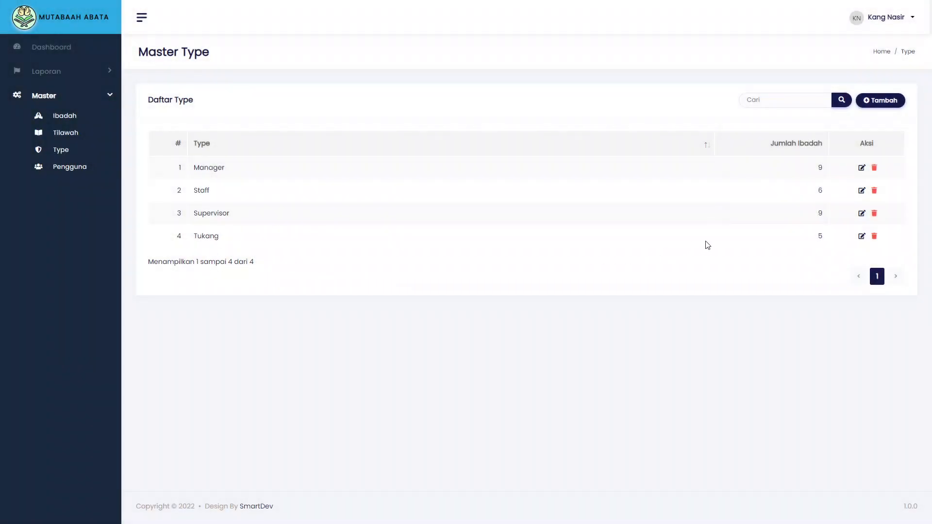
pyautogui.click(861, 236)
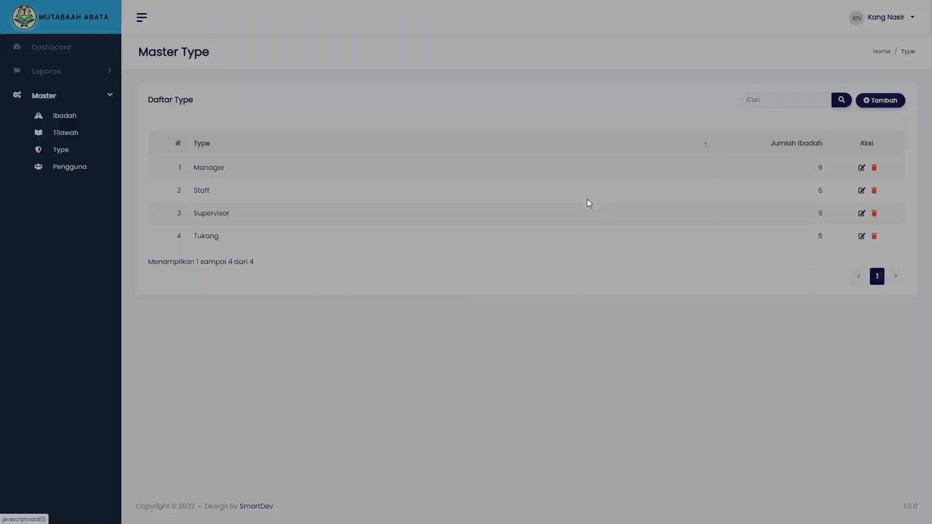
pyautogui.click(573, 31)
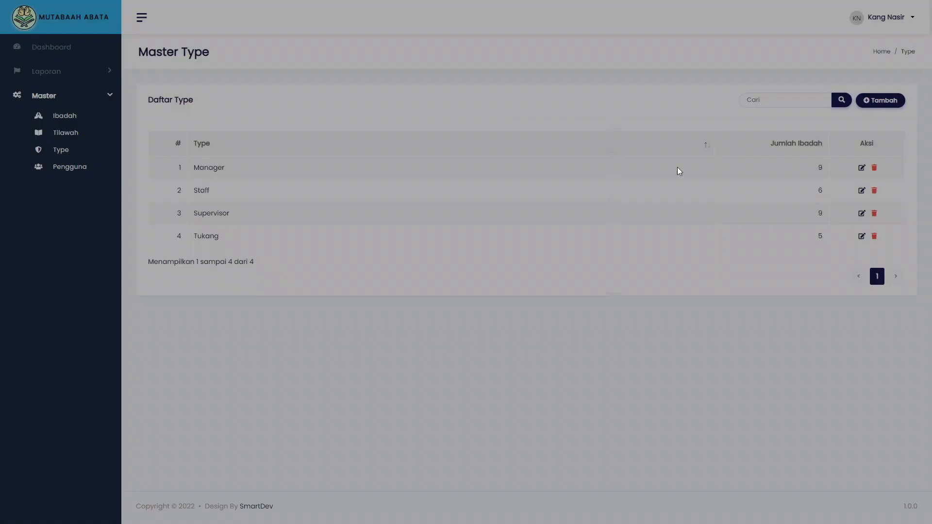
pyautogui.click(861, 214)
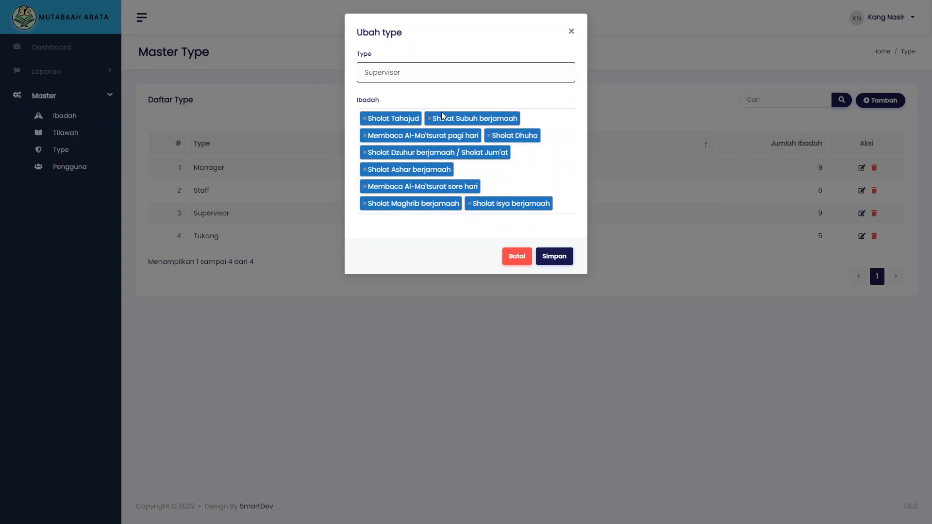
pyautogui.click(571, 31)
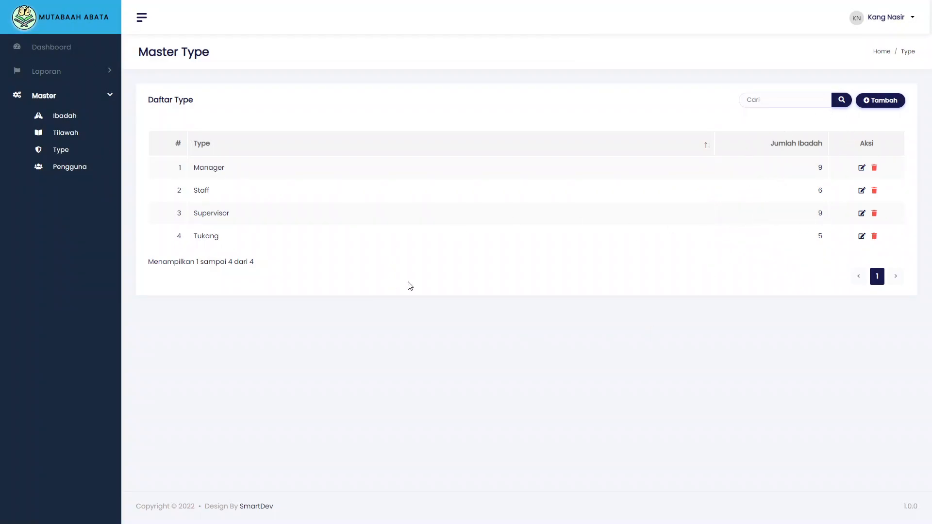
pyautogui.click(68, 168)
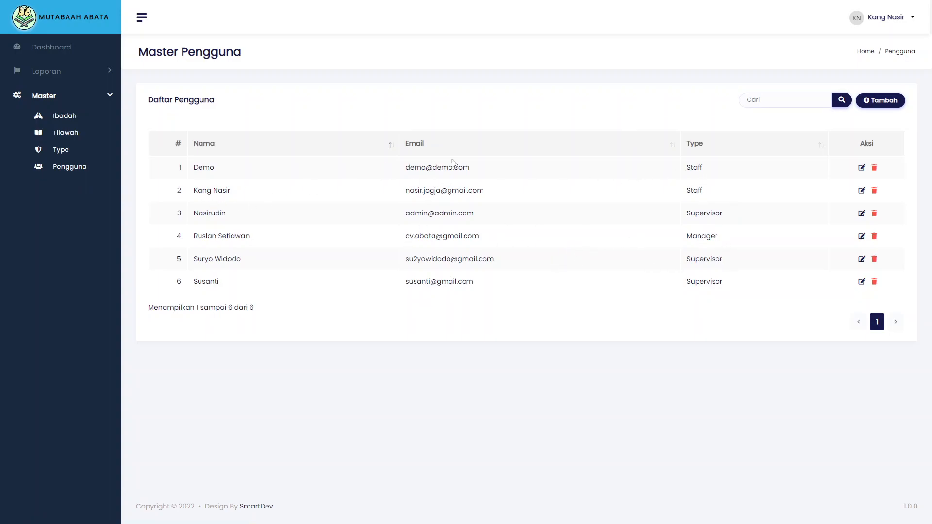
pyautogui.click(74, 152)
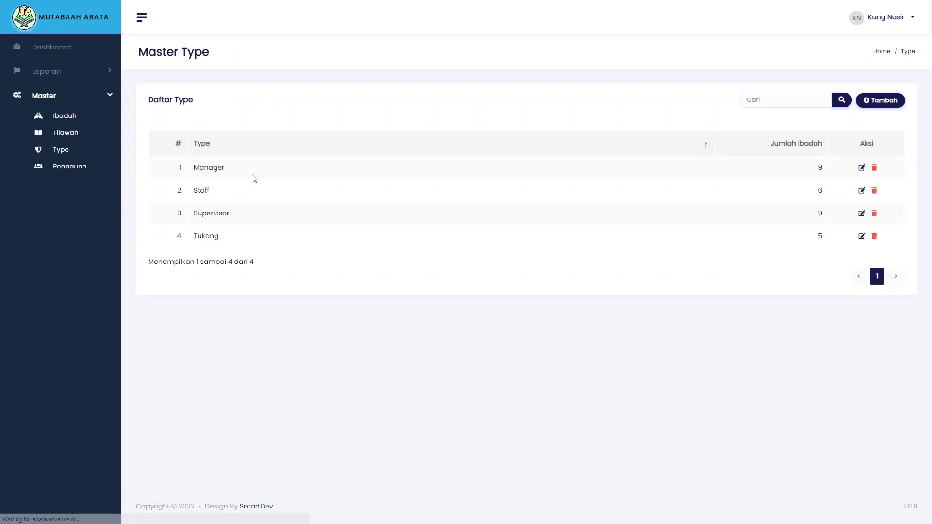
pyautogui.click(861, 190)
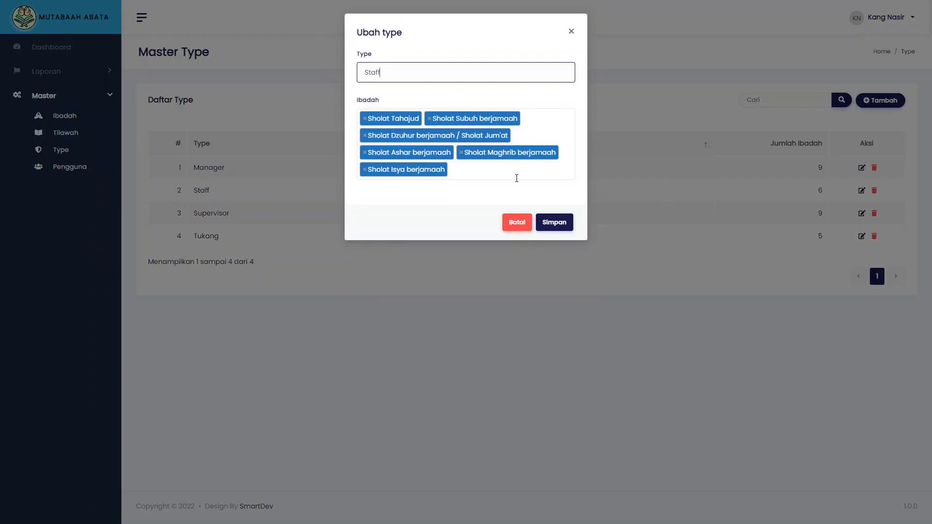
pyautogui.click(571, 31)
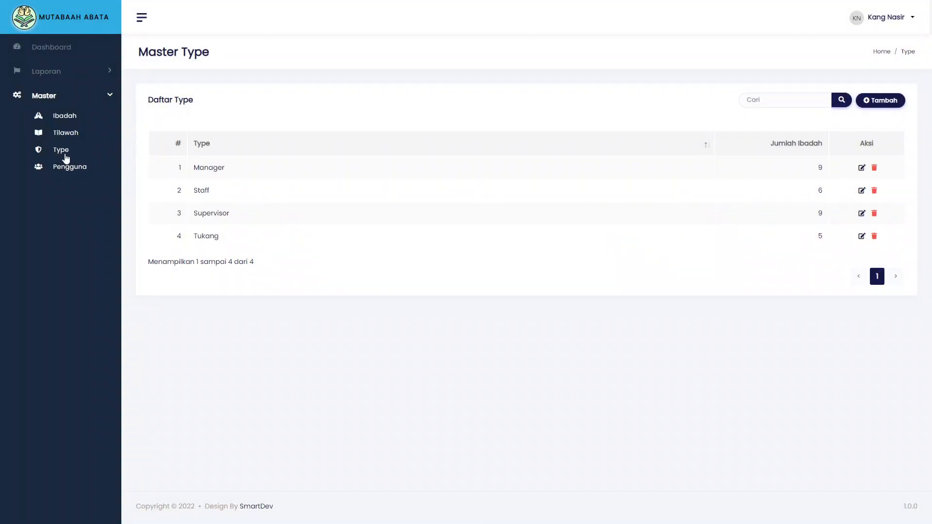
# Start a new user form from the Pengguna list, dismissing the browser field suggestions
pyautogui.click(67, 167)
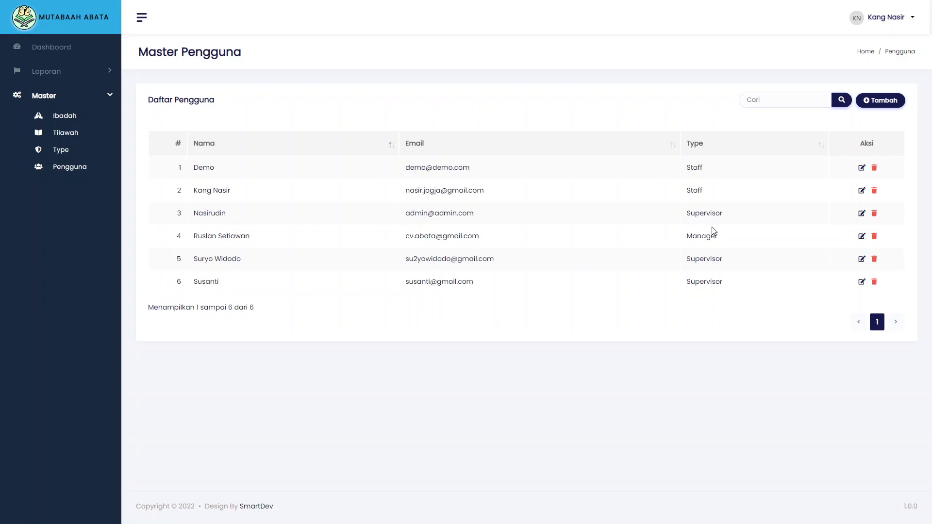
pyautogui.click(872, 103)
pyautogui.click(513, 77)
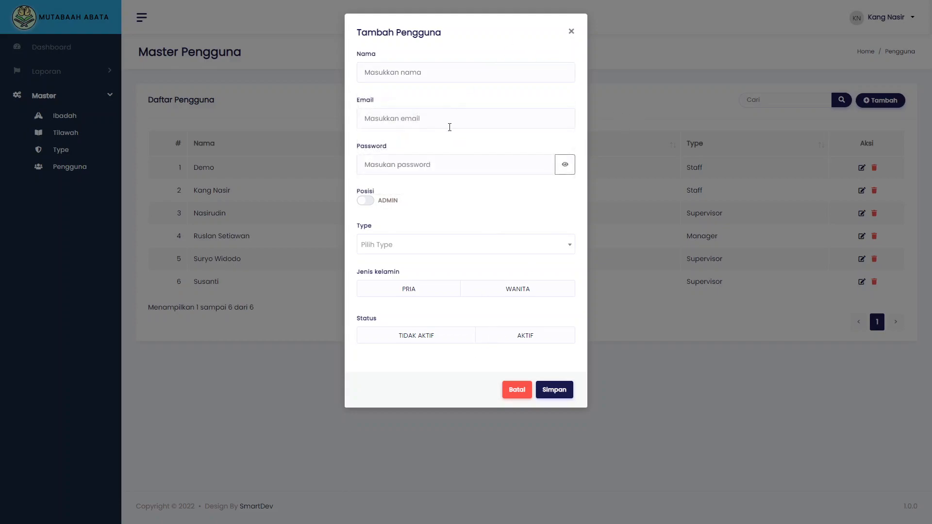
pyautogui.click(447, 119)
pyautogui.click(468, 52)
pyautogui.click(459, 163)
pyautogui.click(484, 52)
# Leave admin off and set the user to type Tukang, PRIA, AKTIF
pyautogui.click(364, 203)
pyautogui.click(368, 202)
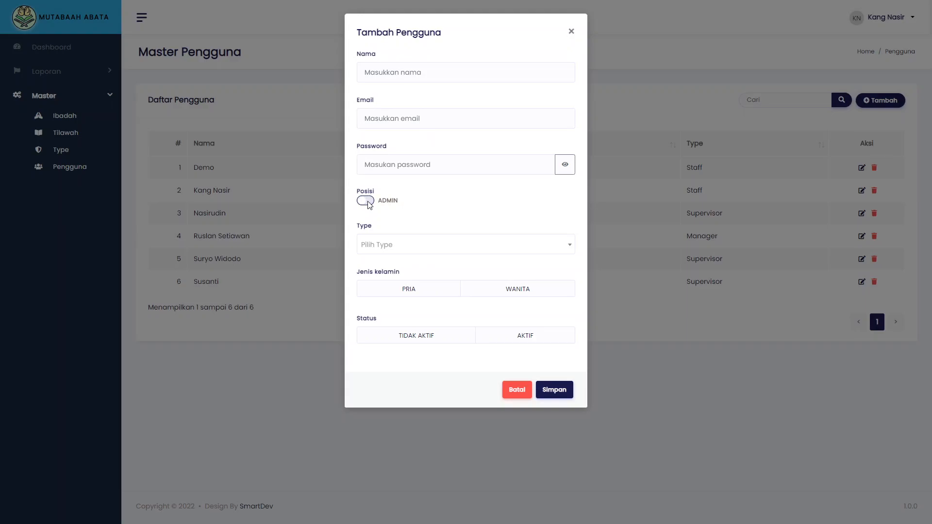
pyautogui.click(446, 243)
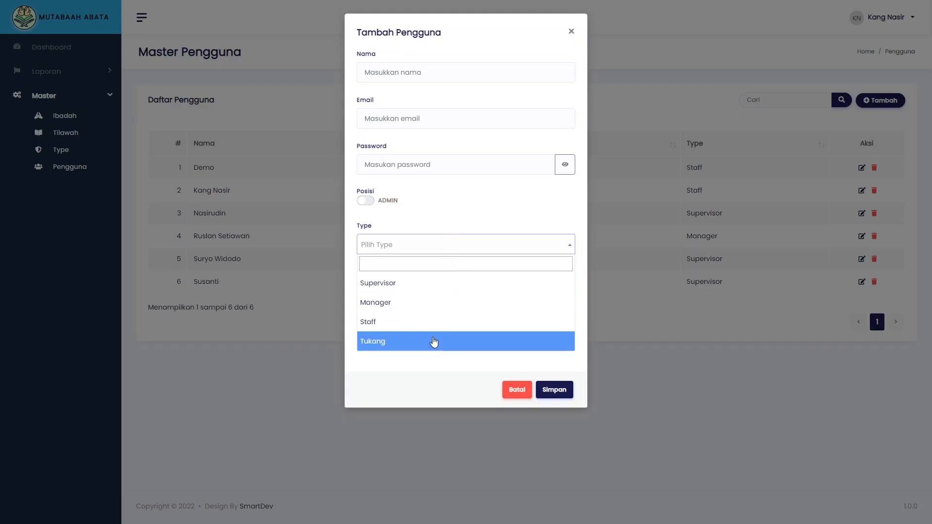
pyautogui.click(423, 343)
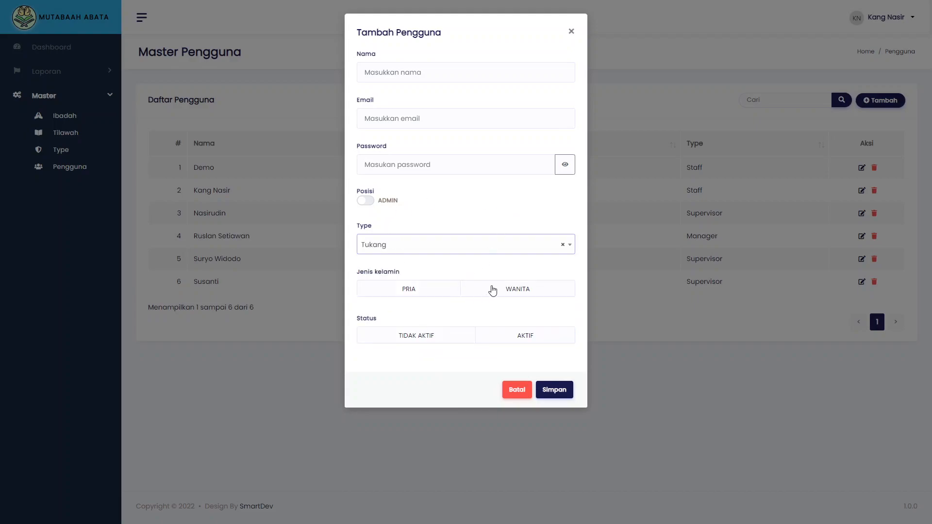
pyautogui.click(423, 296)
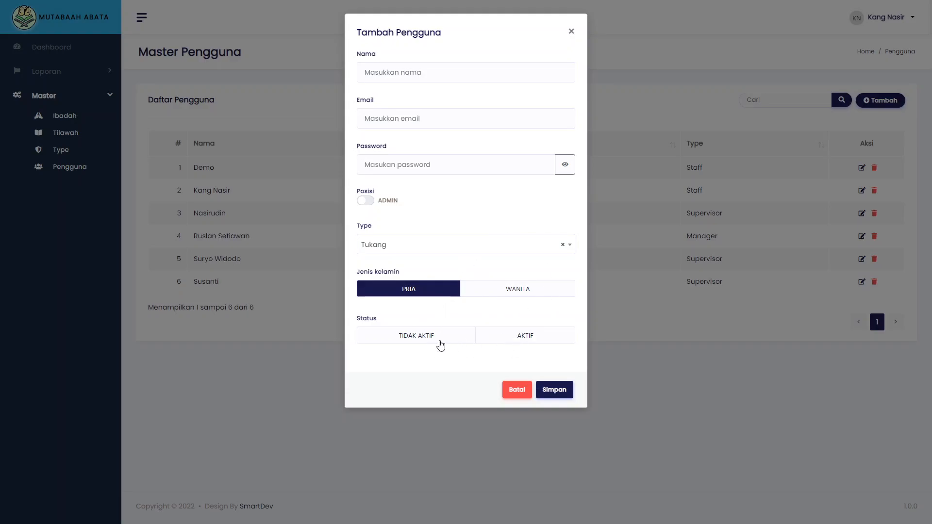
pyautogui.click(489, 343)
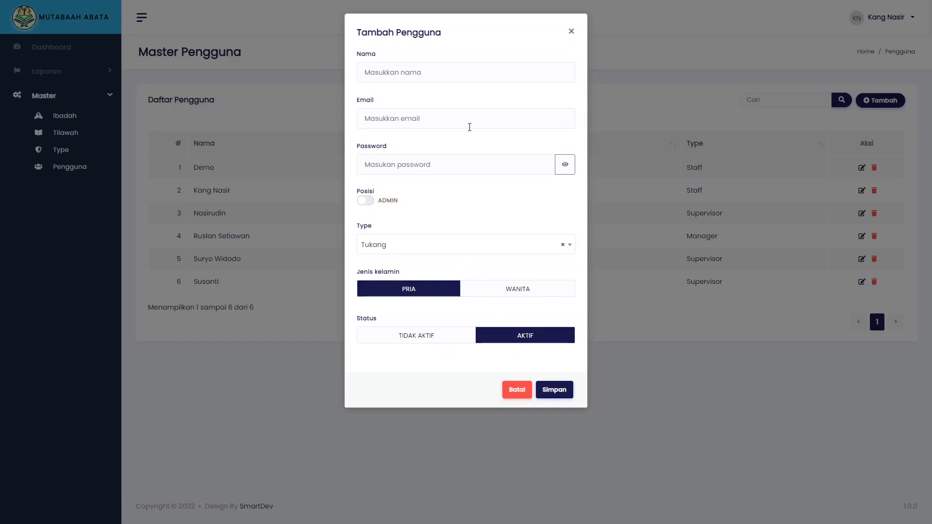
# Enter the new user's name, e-mail and password
pyautogui.click(457, 71)
pyautogui.write('Bagio')
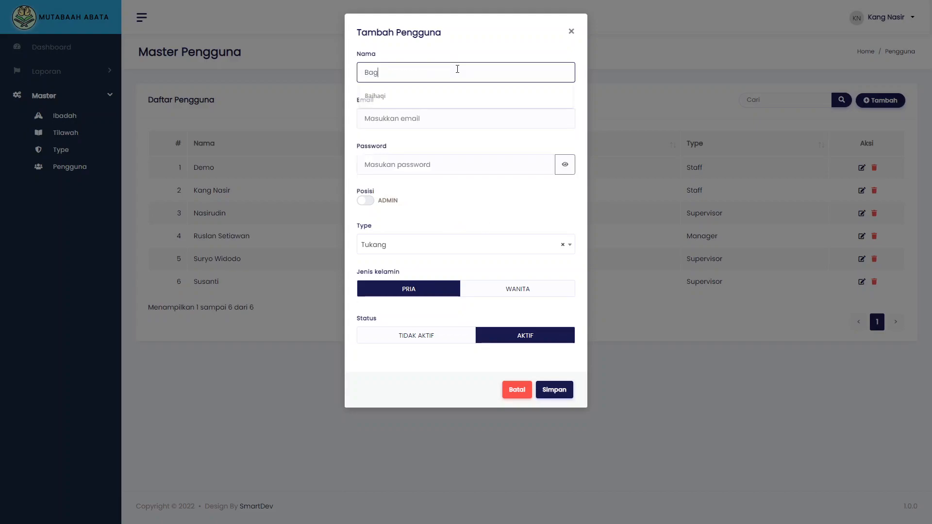
pyautogui.click(433, 119)
pyautogui.write('bagio')
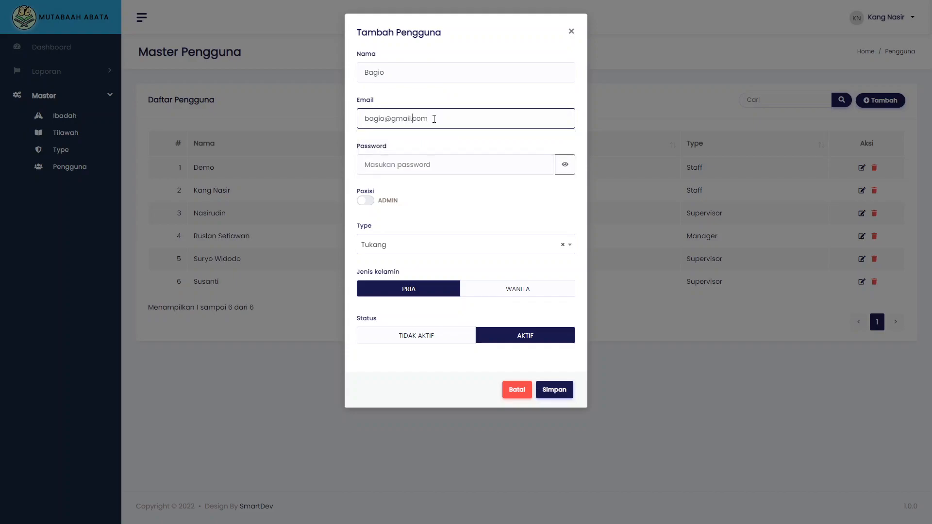
pyautogui.write('2022')
pyautogui.press('Tab')
pyautogui.write('12345')
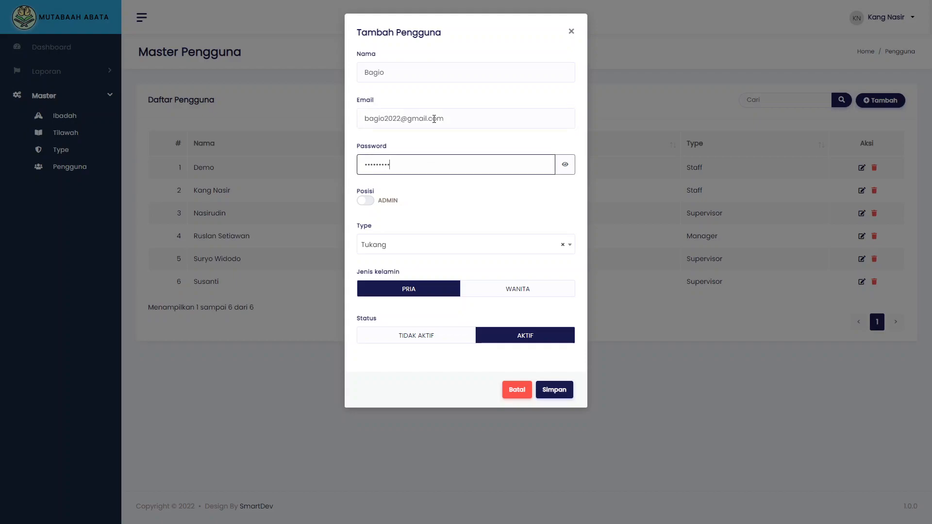
# Save the new user, confirm, and dismiss the browser's save-password prompt
pyautogui.click(555, 389)
pyautogui.click(493, 319)
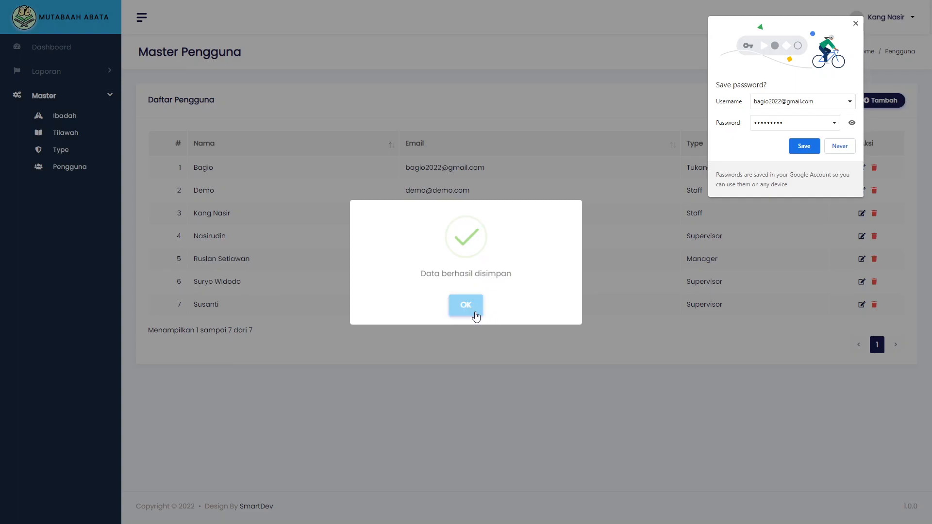
pyautogui.click(473, 315)
pyautogui.click(855, 24)
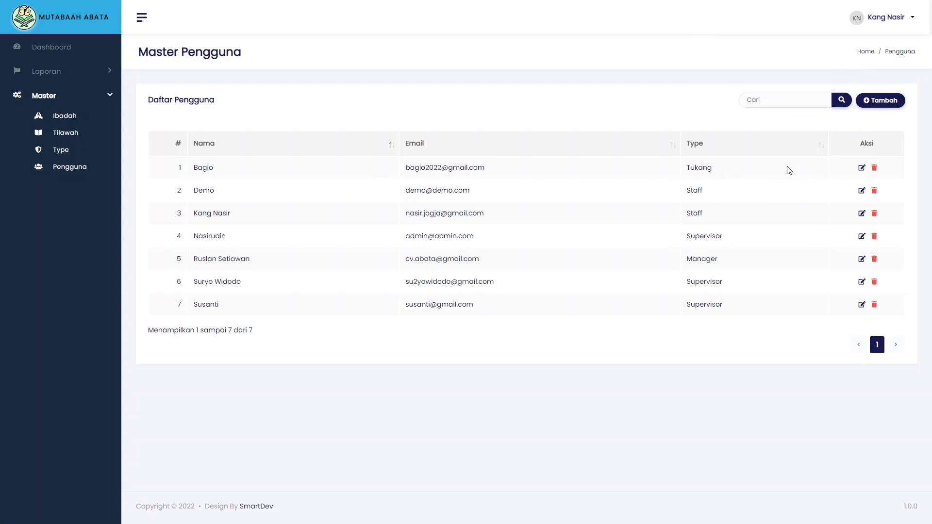
# Generate Tilawah pages 69–70 for the new Tukang user
pyautogui.click(65, 134)
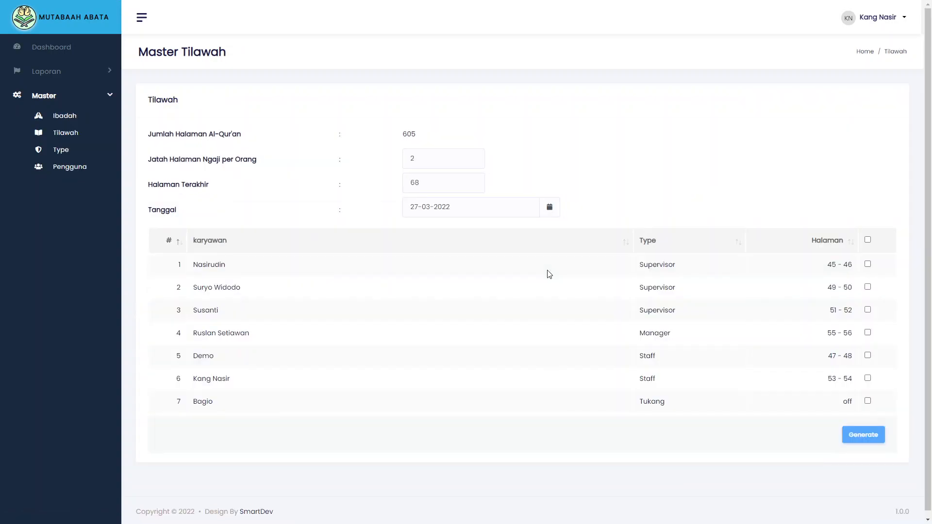
pyautogui.click(867, 401)
pyautogui.click(860, 439)
pyautogui.click(500, 327)
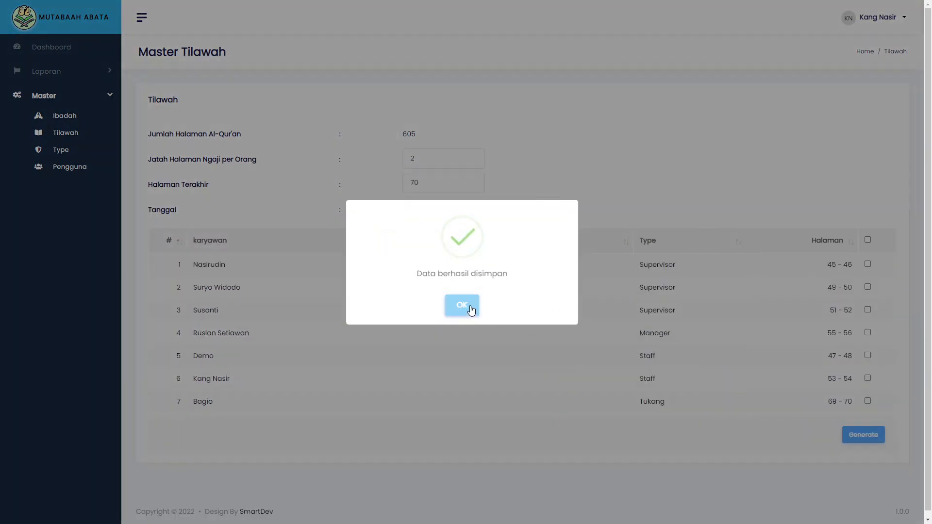
pyautogui.click(470, 307)
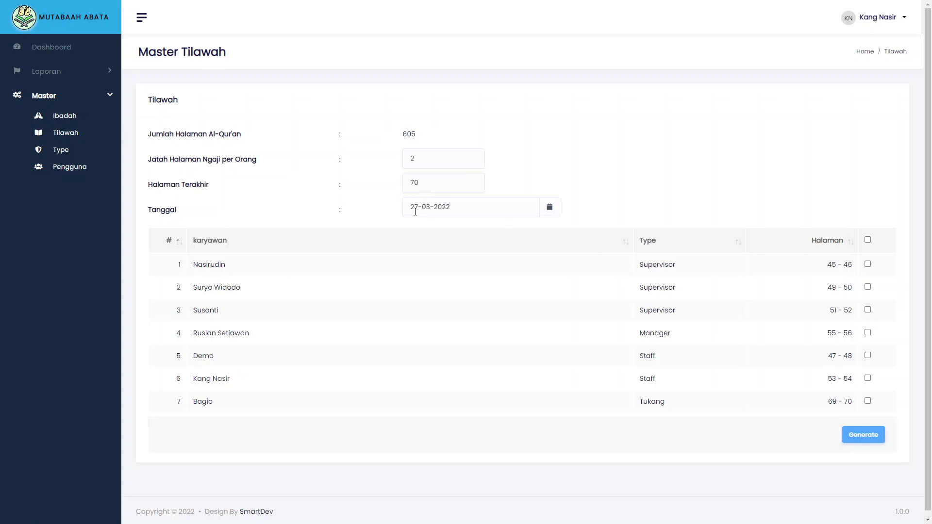
# Return to the Pengguna list, then go to the Dashboard
pyautogui.click(69, 167)
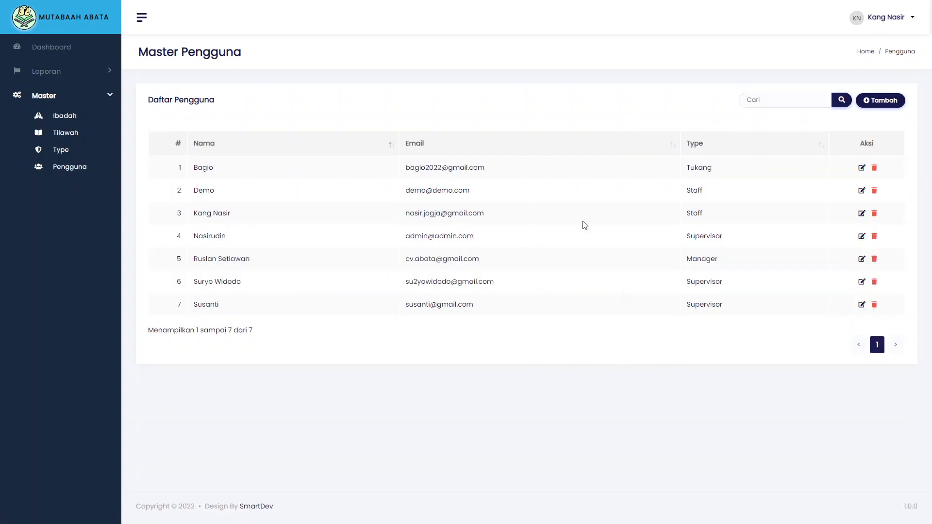
pyautogui.click(72, 72)
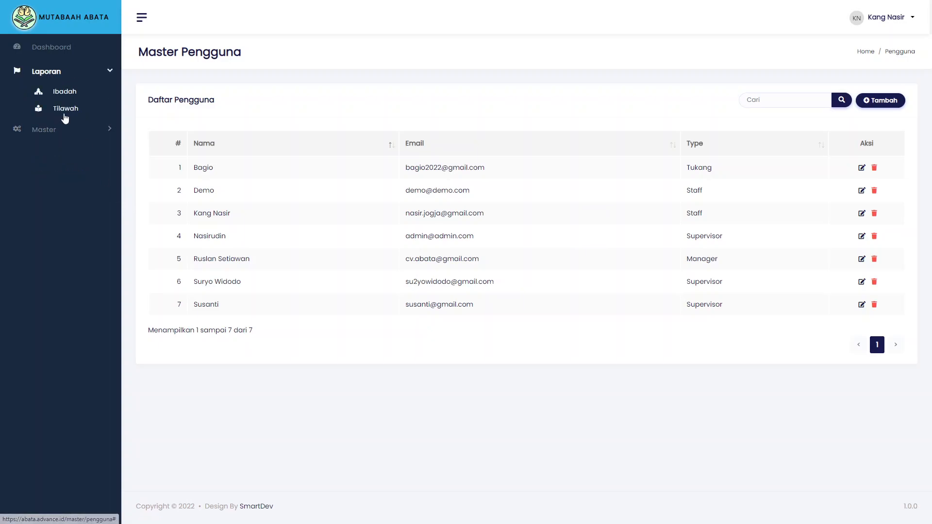
pyautogui.click(65, 48)
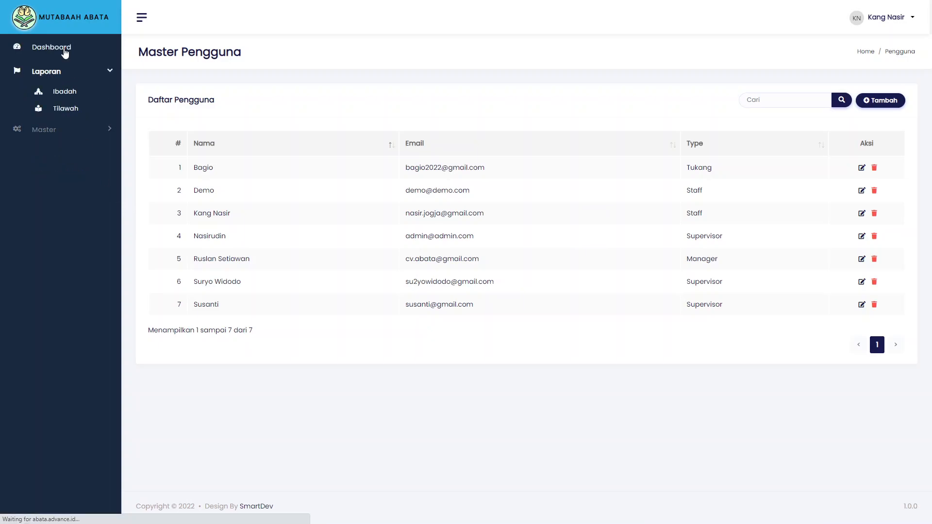